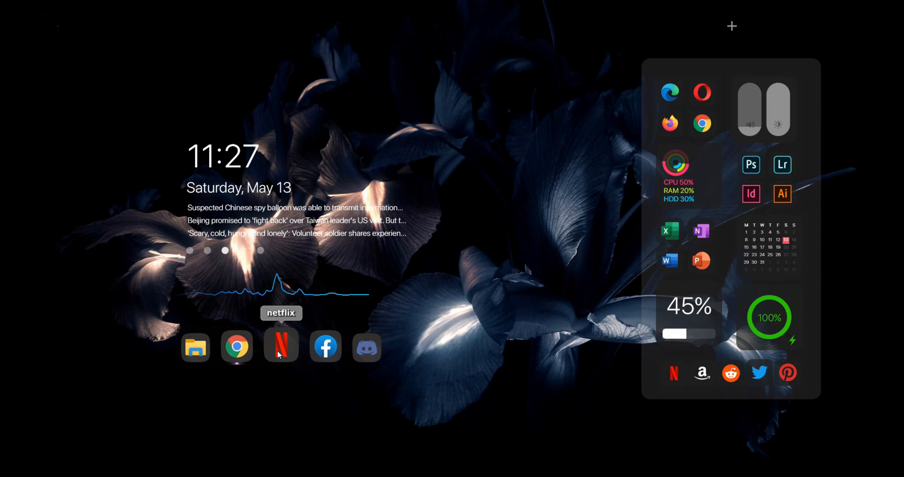
# Step: Try out the dock's File Explorer shortcut and the brightness slider in the desktop widget
pyautogui.click(197, 348)
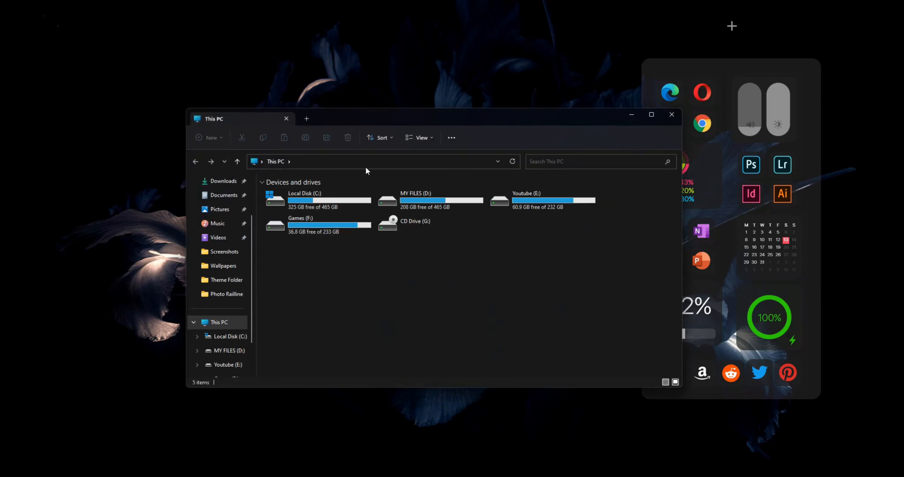
pyautogui.moveTo(372, 116); pyautogui.dragTo(341, 65)
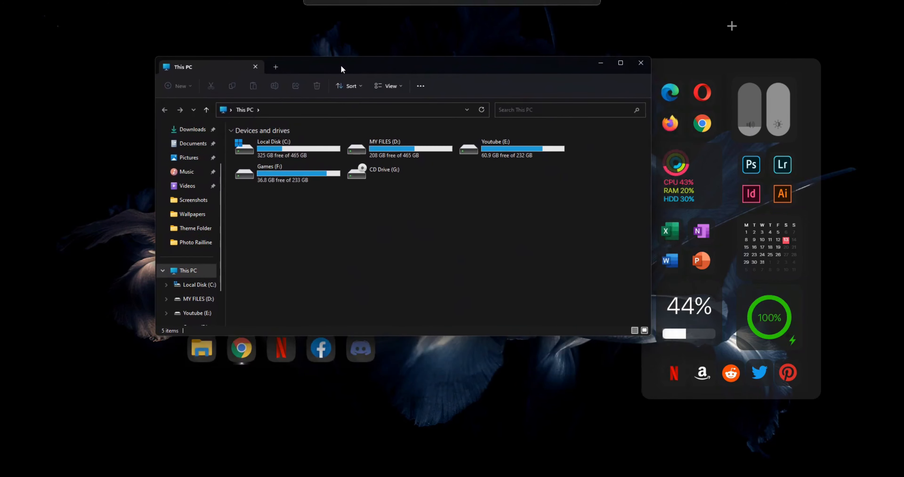
pyautogui.click(640, 64)
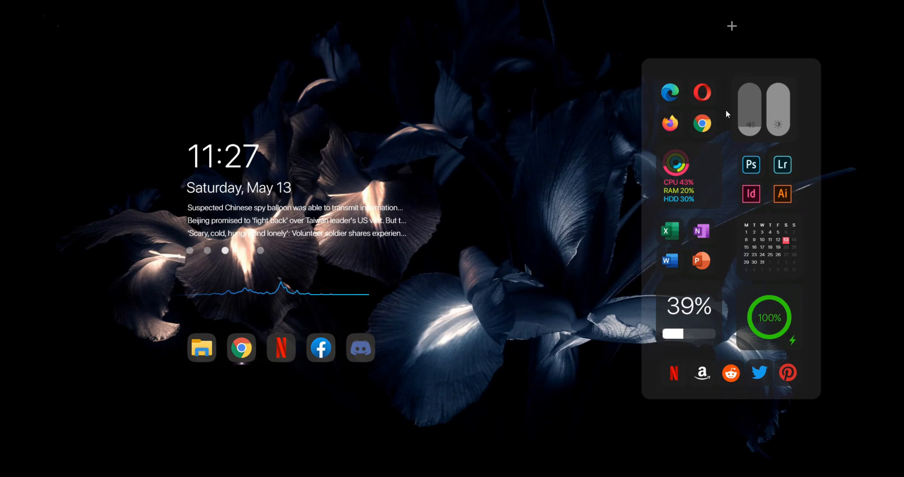
pyautogui.click(782, 106)
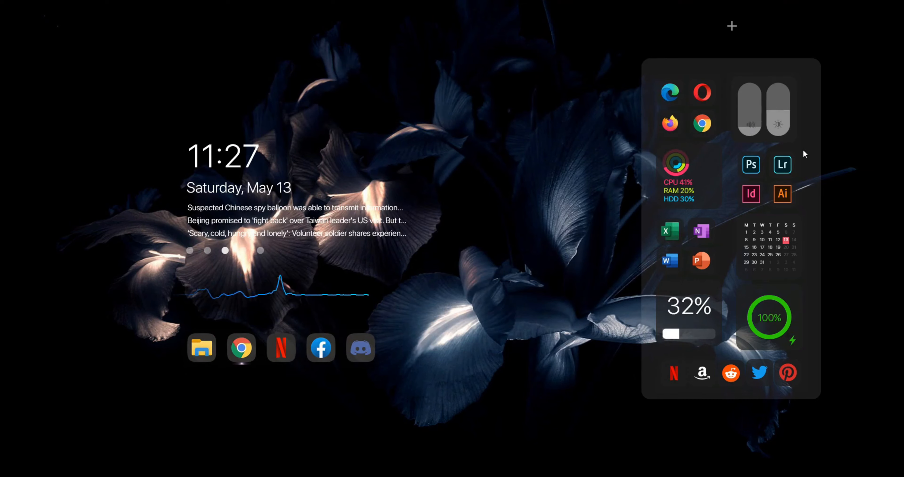
pyautogui.click(783, 88)
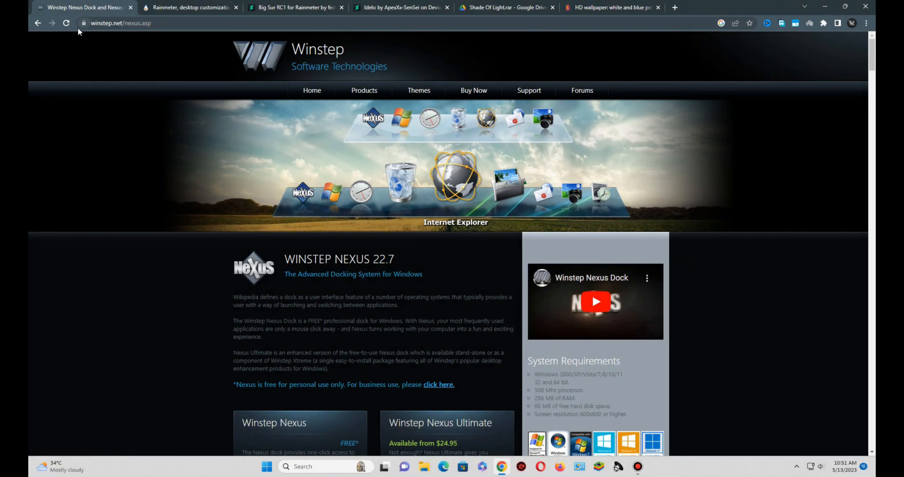
# Step: Download the free Winstep Nexus dock and the Rainmeter 4.5.17 release from their websites
pyautogui.scroll(-6, 82, 51)
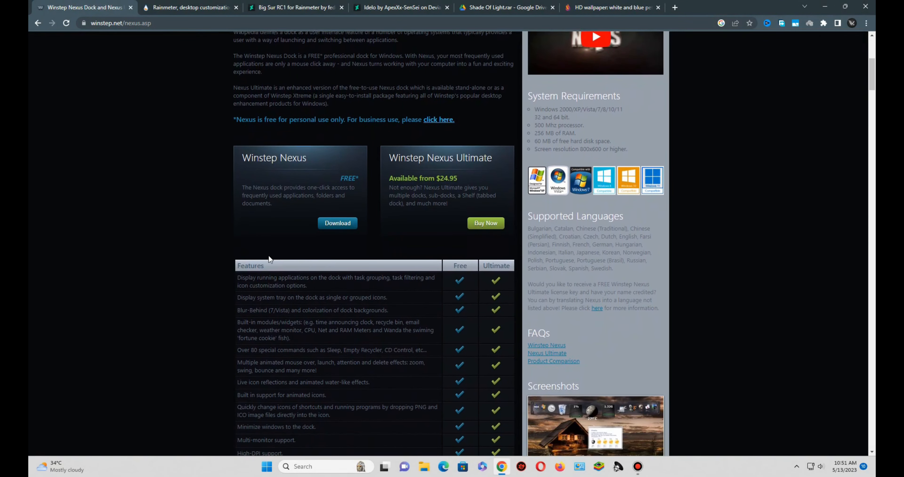
pyautogui.click(328, 231)
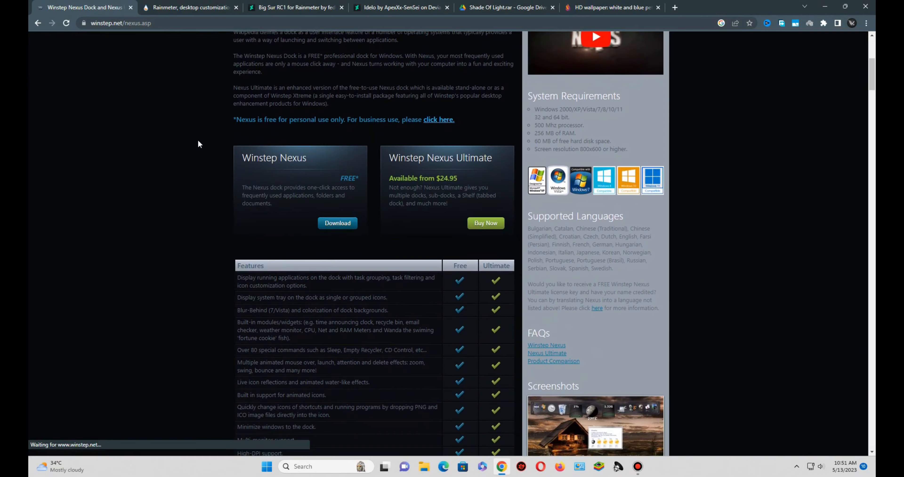
pyautogui.click(189, 7)
pyautogui.scroll(-5, 224, 105)
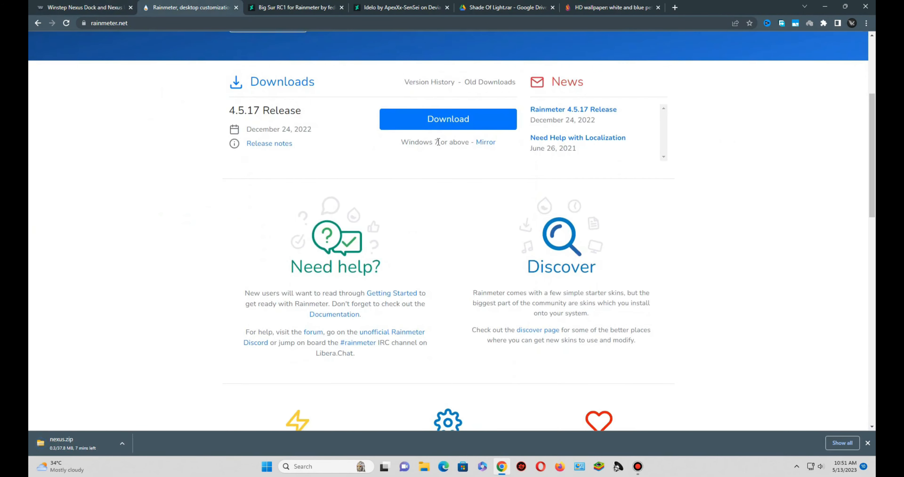
pyautogui.click(434, 123)
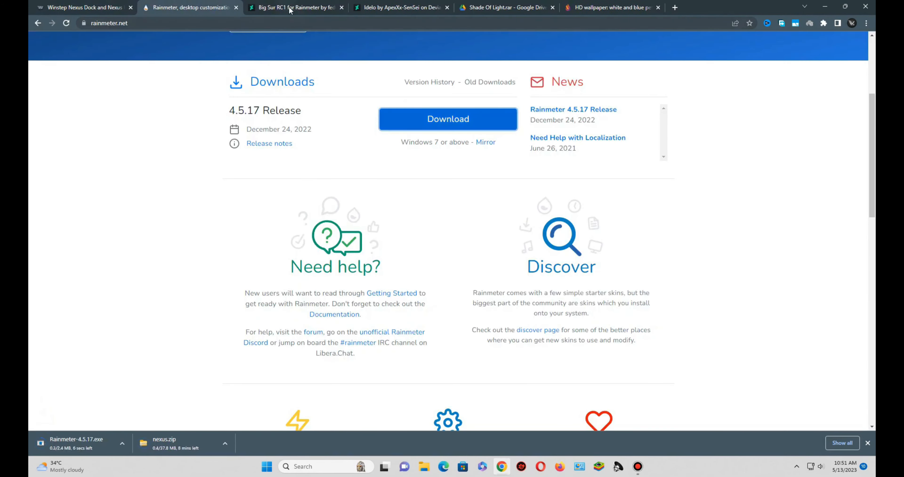
# Step: Download the Big Sur RC1 for Rainmeter and Idelo skins from their DeviantArt pages
pyautogui.click(294, 7)
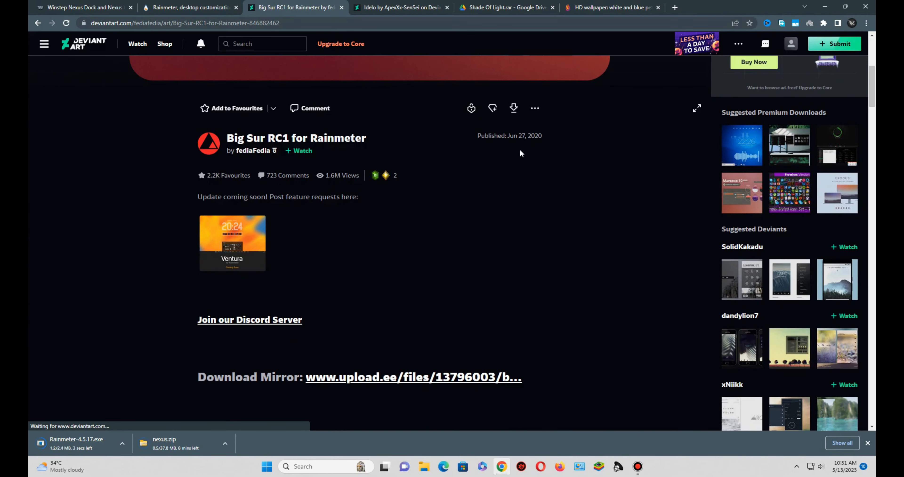
pyautogui.click(513, 108)
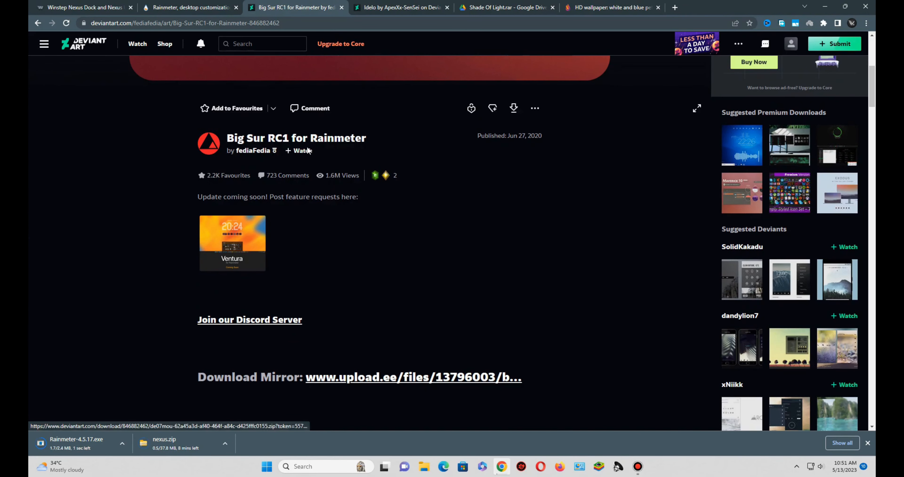
pyautogui.click(388, 8)
pyautogui.scroll(-5, 442, 204)
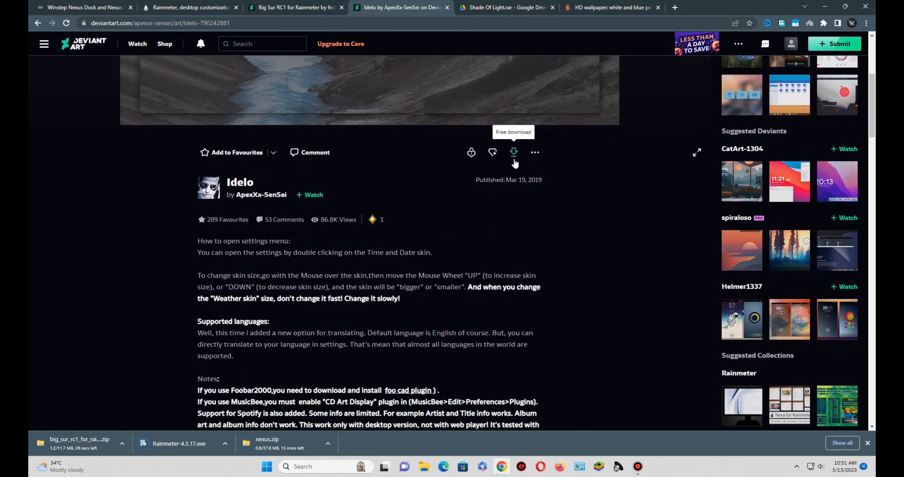
pyautogui.click(513, 153)
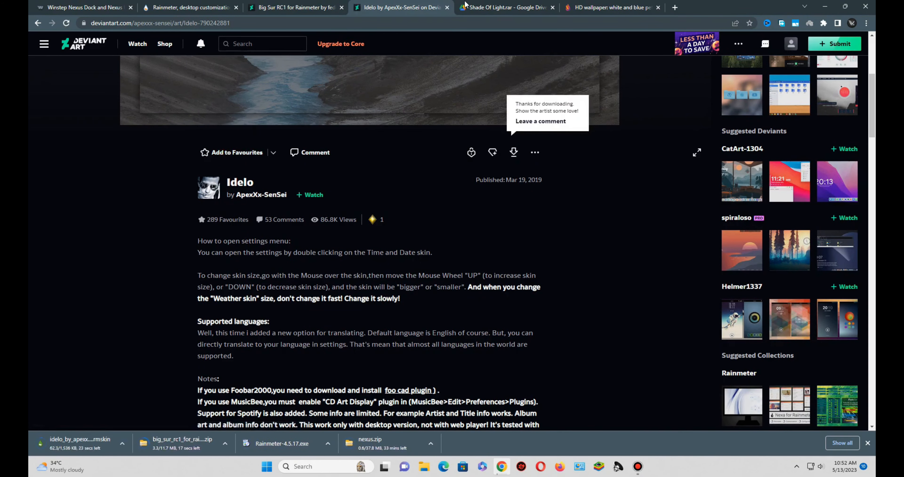
# Step: Download the Shade Of Light.rar archive from Google Drive
pyautogui.click(486, 7)
pyautogui.click(810, 46)
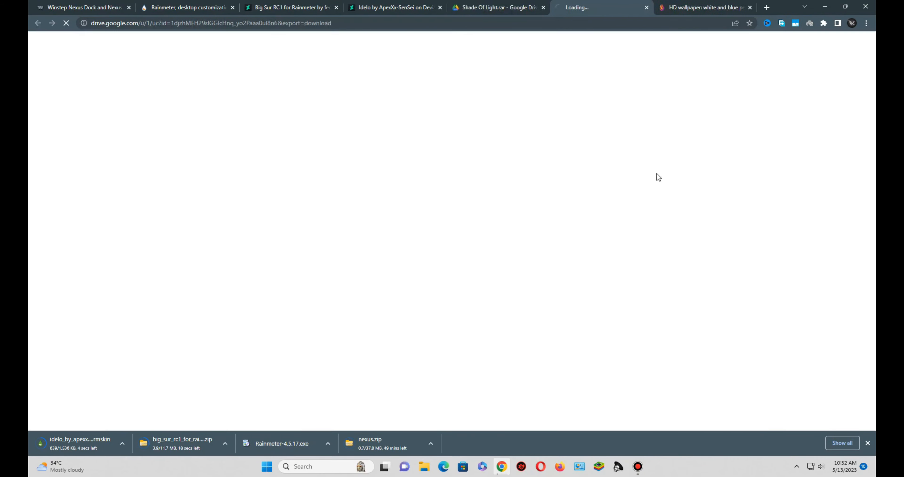
# Step: Download the white and blue petaled flowers wallpaper from Wallpaper Flare at 3840x2160 resolution, dismissing the ad
pyautogui.click(610, 7)
pyautogui.scroll(-6, 550, 142)
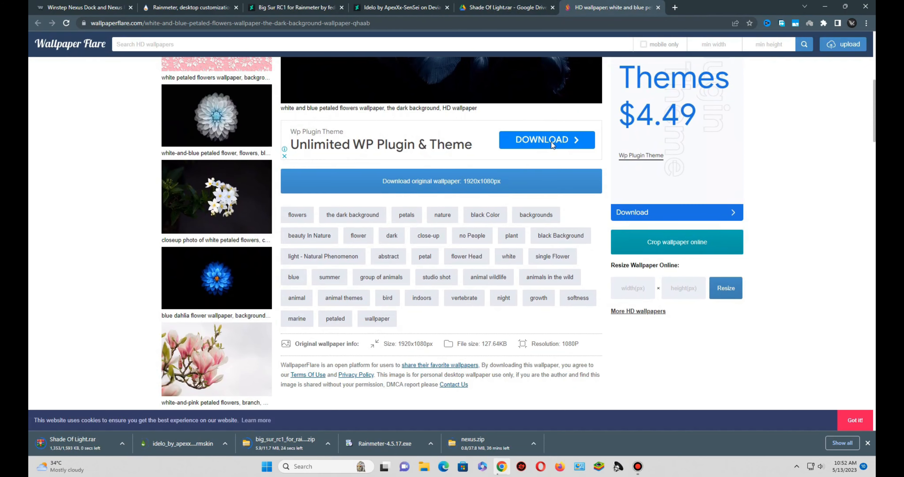
pyautogui.scroll(-2, 550, 141)
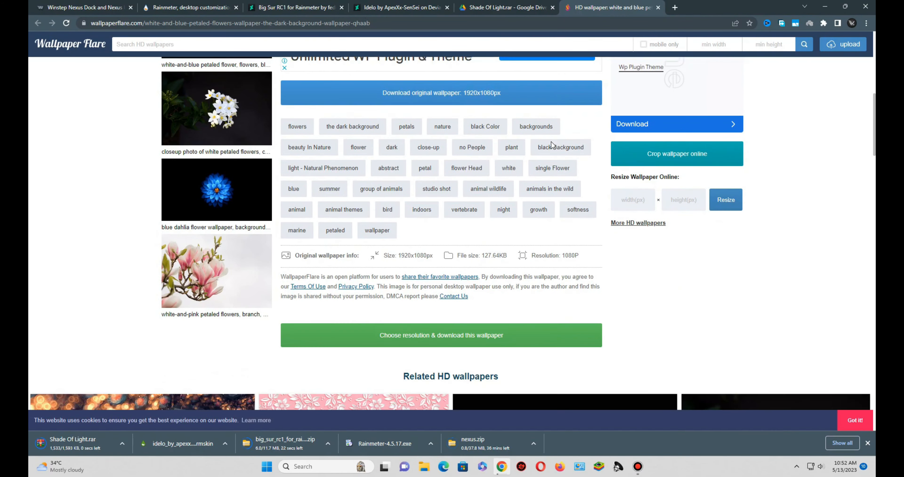
pyautogui.click(414, 342)
pyautogui.scroll(-3, 362, 358)
pyautogui.click(348, 276)
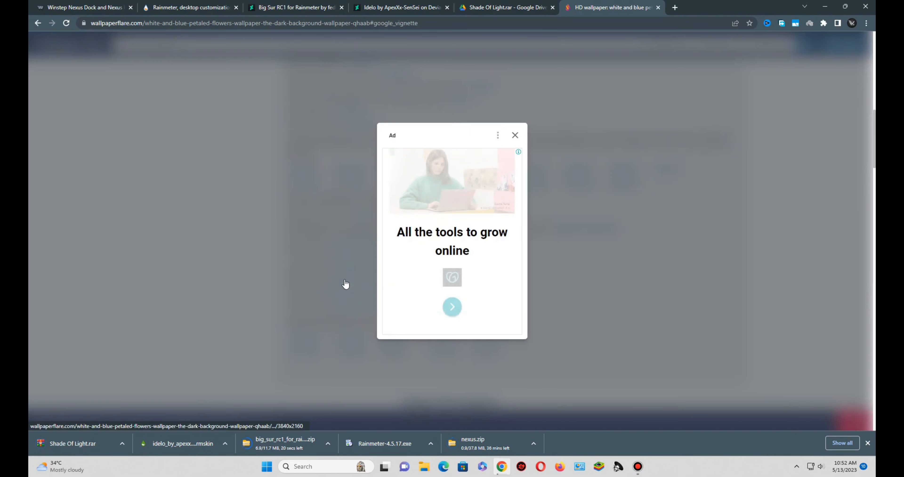
pyautogui.click(514, 137)
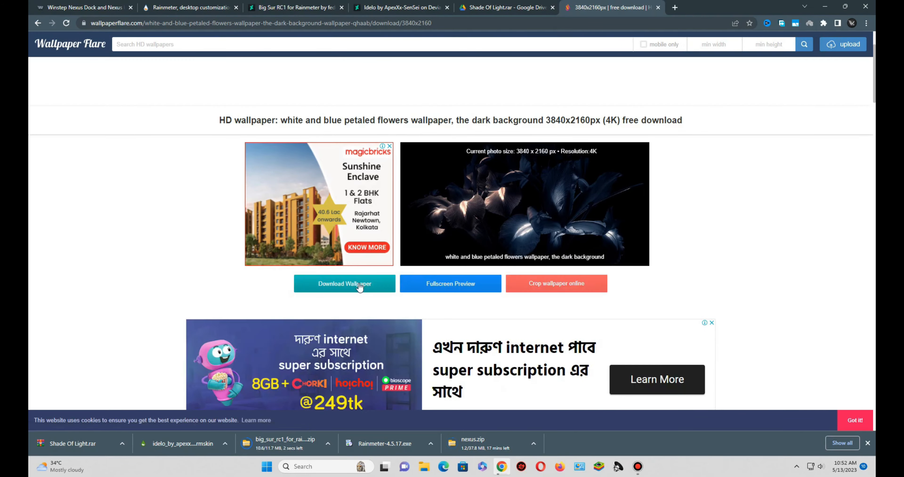
pyautogui.click(374, 282)
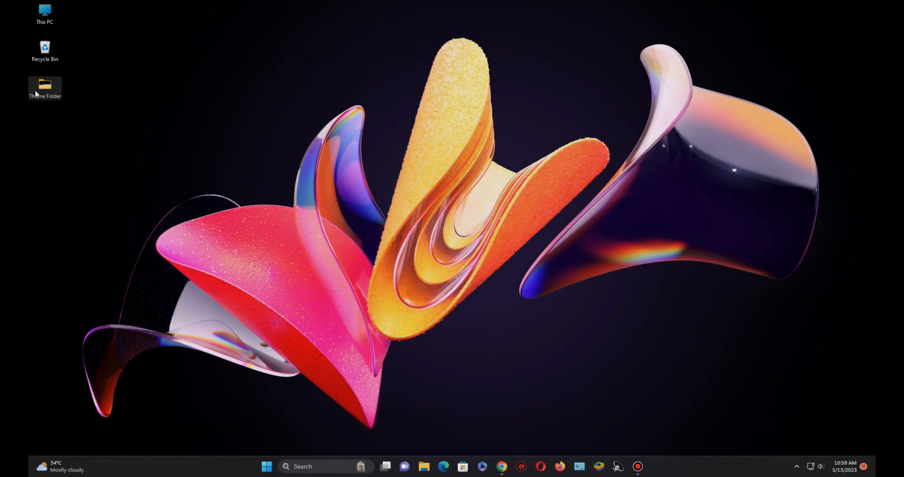
# Step: Set the downloaded flower wallpaper from the desktop's Theme Folder as the desktop background
pyautogui.doubleClick(35, 89)
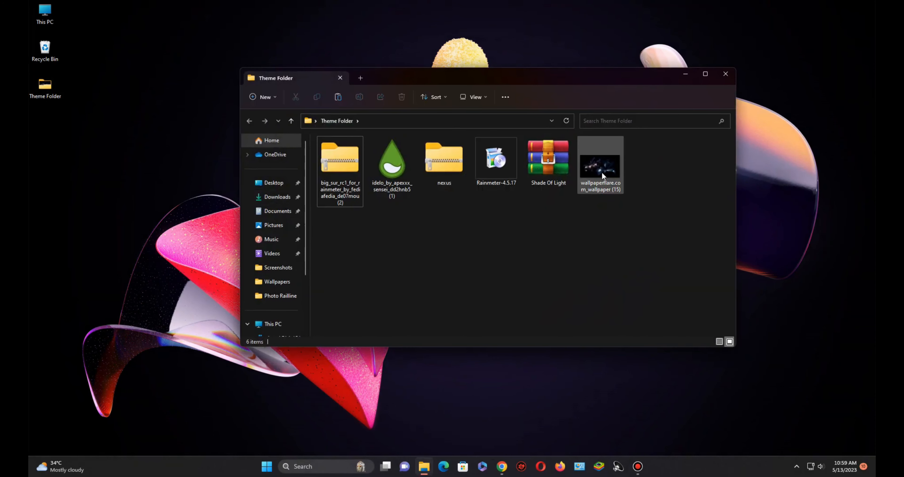
pyautogui.rightClick(602, 173)
pyautogui.click(645, 247)
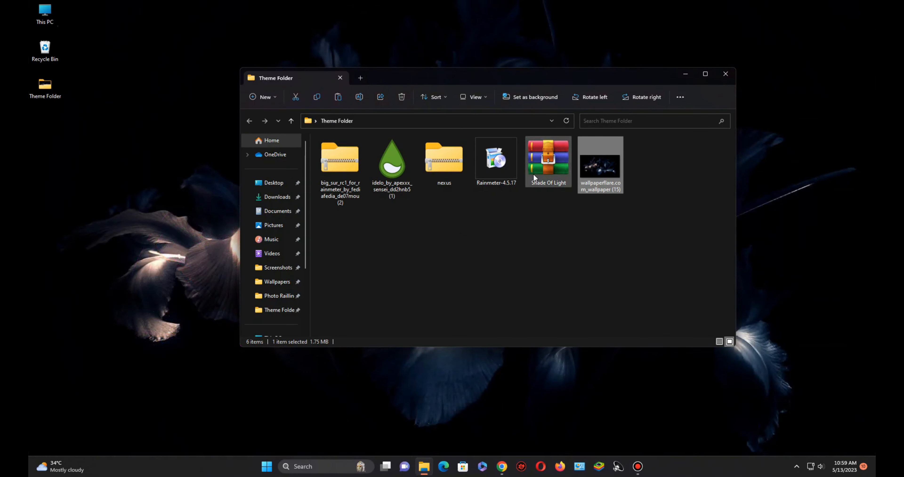
# Step: Extract the Shade Of Light archive into its own "Shade Of Light" folder using WinRAR
pyautogui.rightClick(549, 167)
pyautogui.moveTo(624, 300)
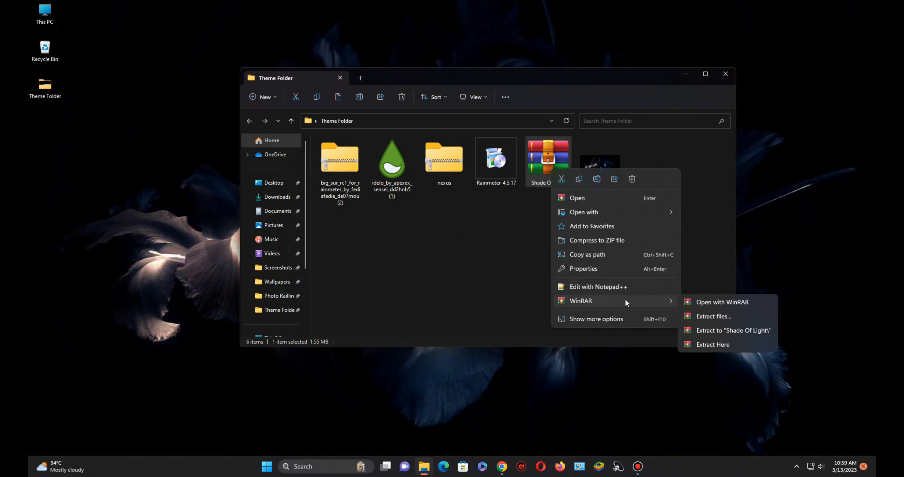
pyautogui.click(715, 330)
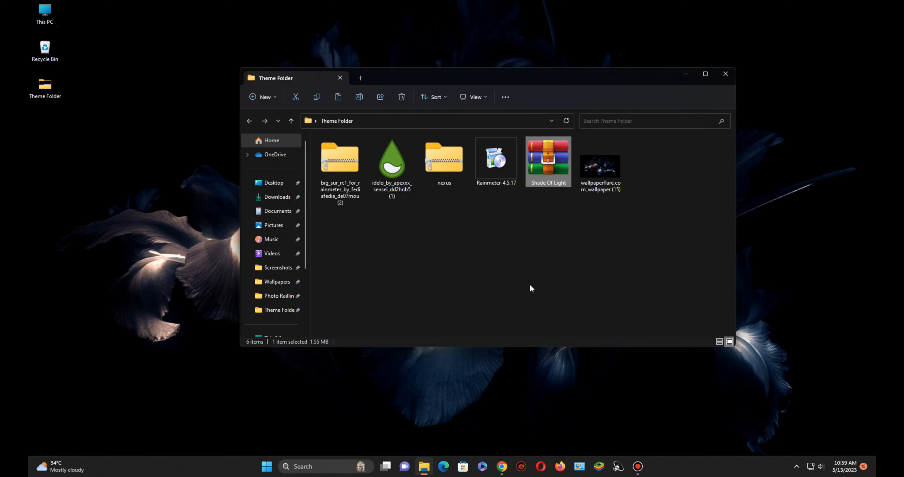
# Step: Copy the "Shade of light" folder located in the DOCK folder of the extracted archive
pyautogui.doubleClick(328, 163)
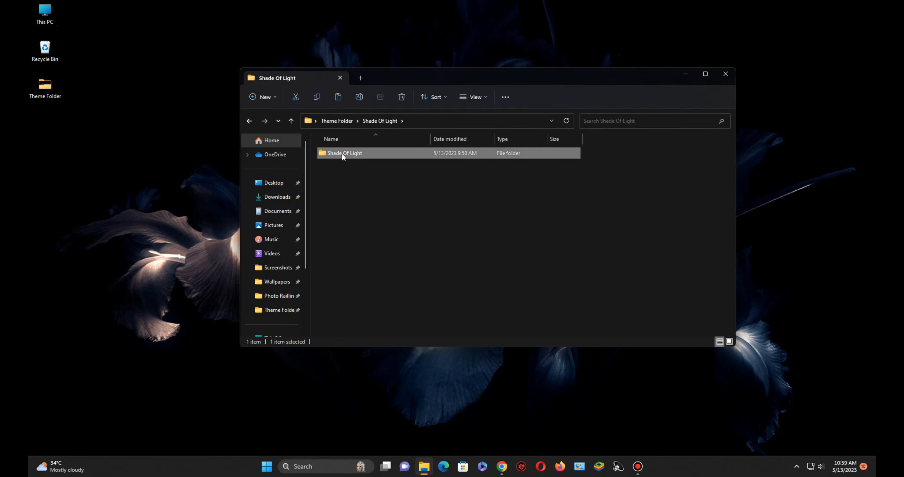
pyautogui.doubleClick(342, 153)
pyautogui.doubleClick(416, 76)
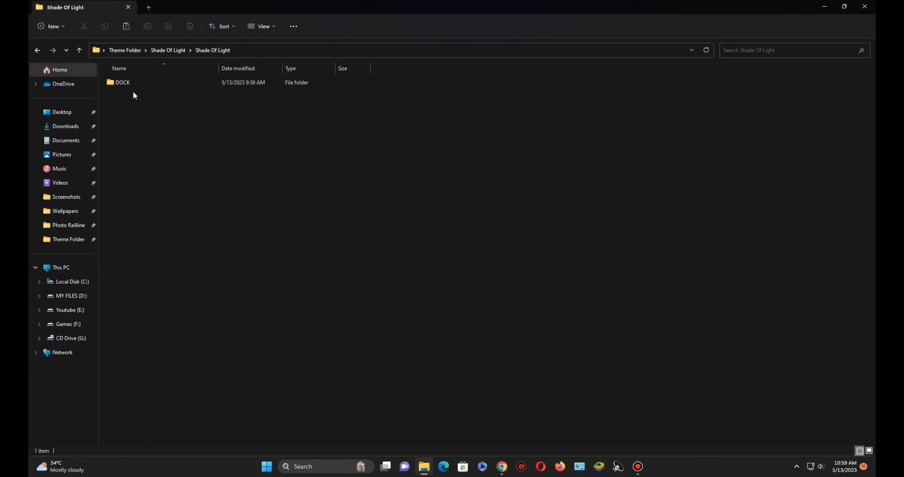
pyautogui.doubleClick(127, 84)
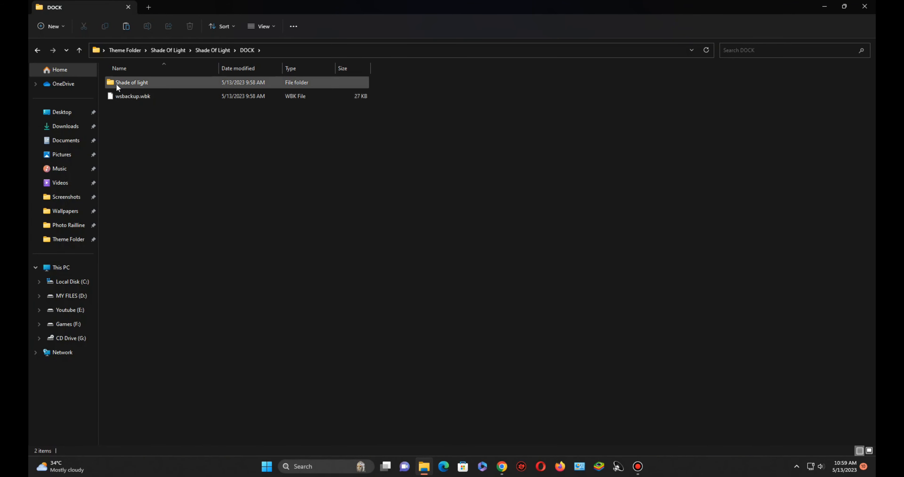
pyautogui.rightClick(119, 82)
pyautogui.click(150, 93)
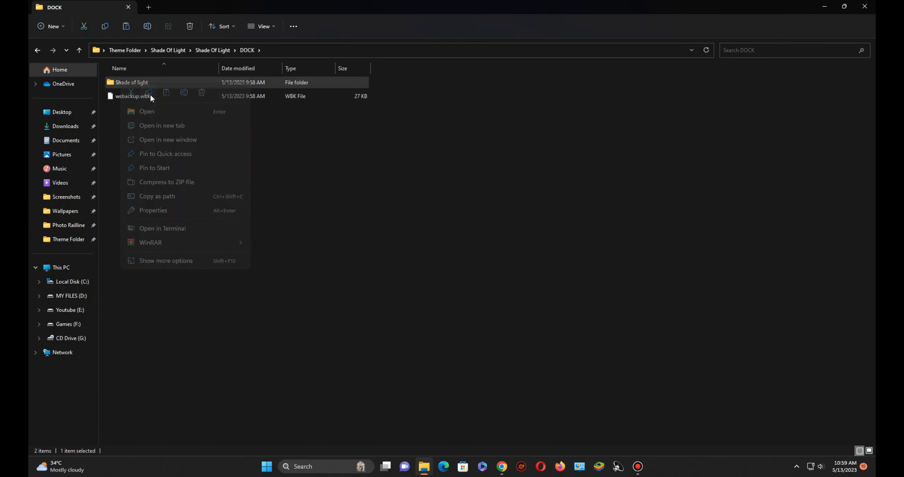
# Step: Paste the copied folder into Local Disk (C:), replacing the files in the destination, and close the window
pyautogui.click(85, 283)
pyautogui.rightClick(250, 254)
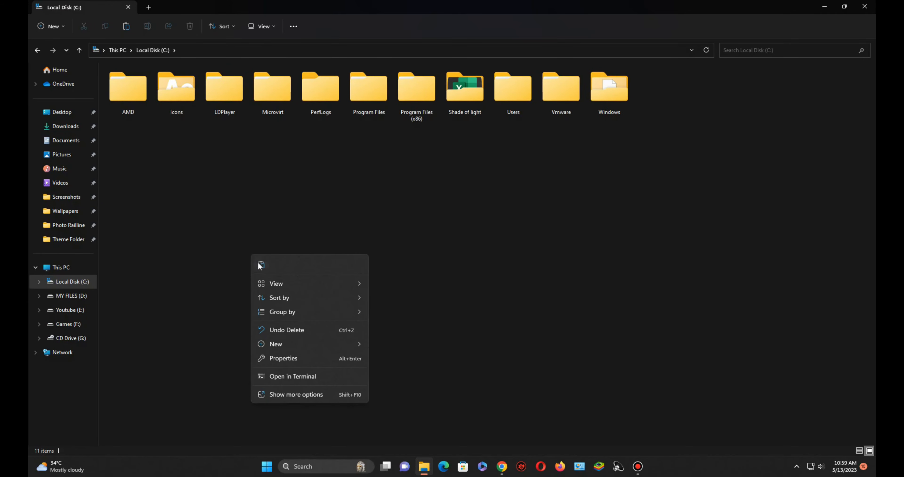
pyautogui.click(260, 264)
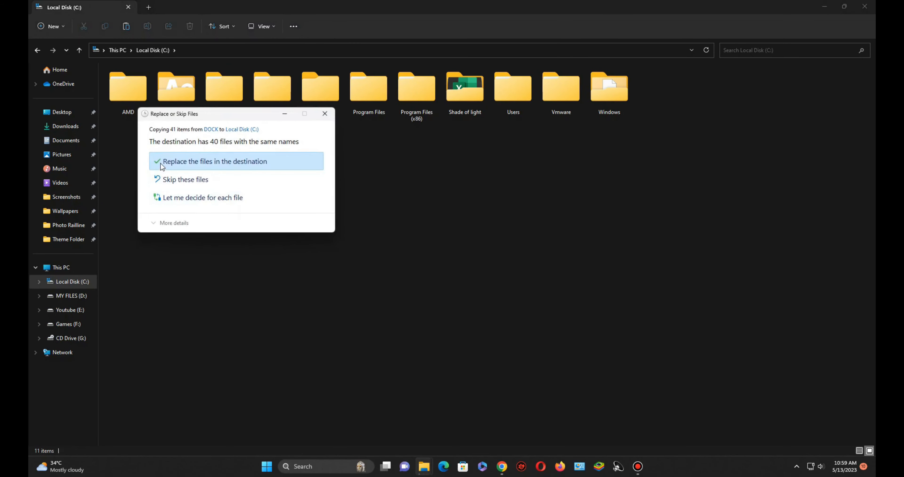
pyautogui.click(162, 164)
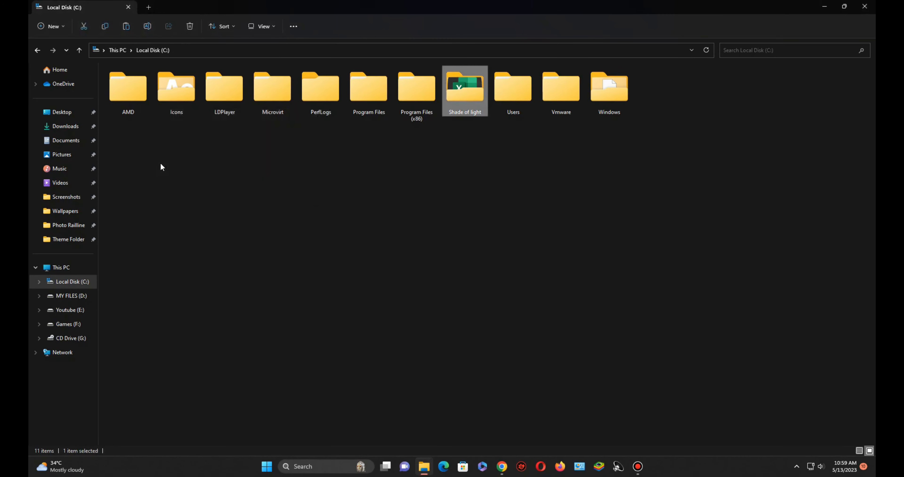
pyautogui.click(864, 7)
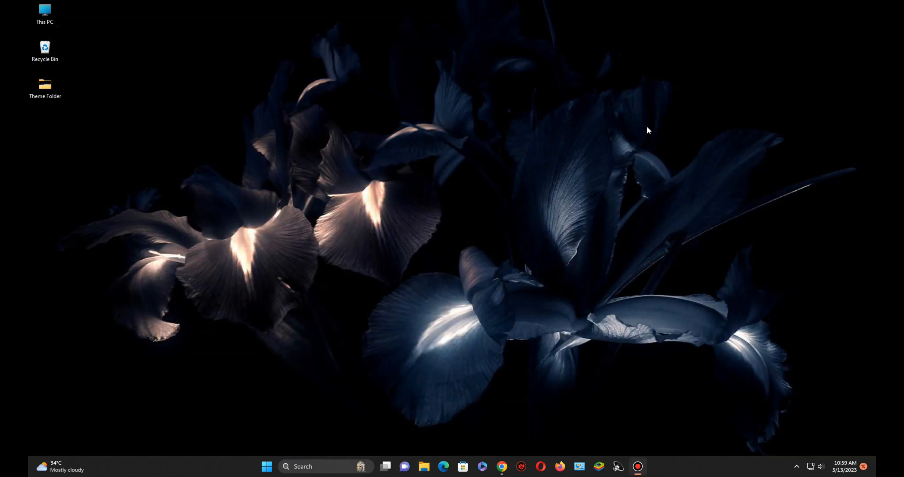
# Step: Run NexusSetup from the nexus archive in Theme Folder without extracting it, with English as the setup language
pyautogui.doubleClick(55, 89)
pyautogui.doubleClick(507, 170)
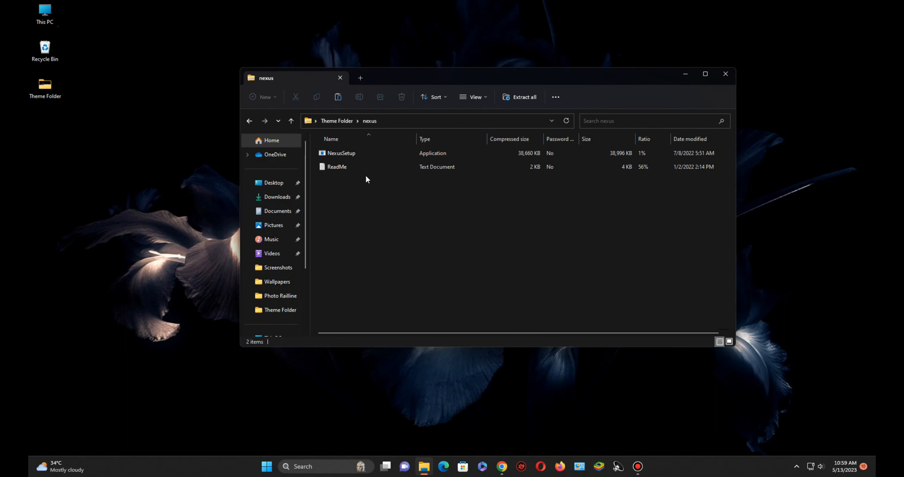
pyautogui.doubleClick(342, 154)
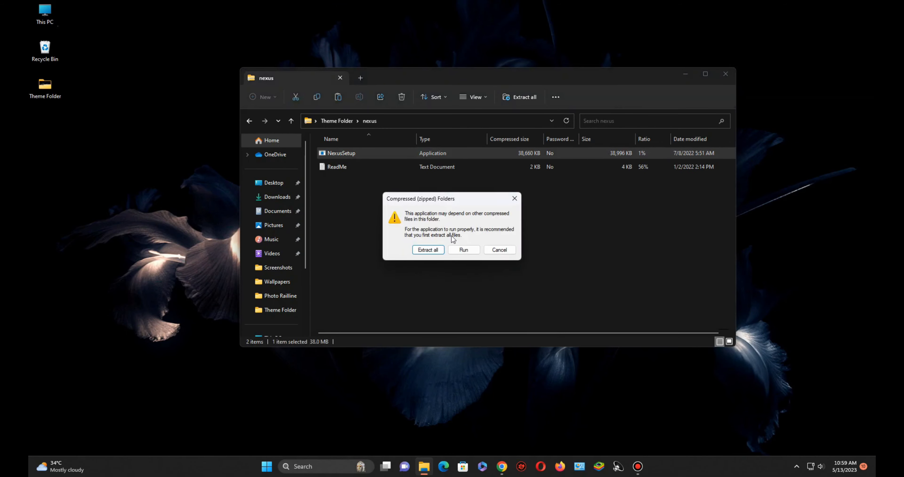
pyautogui.click(468, 250)
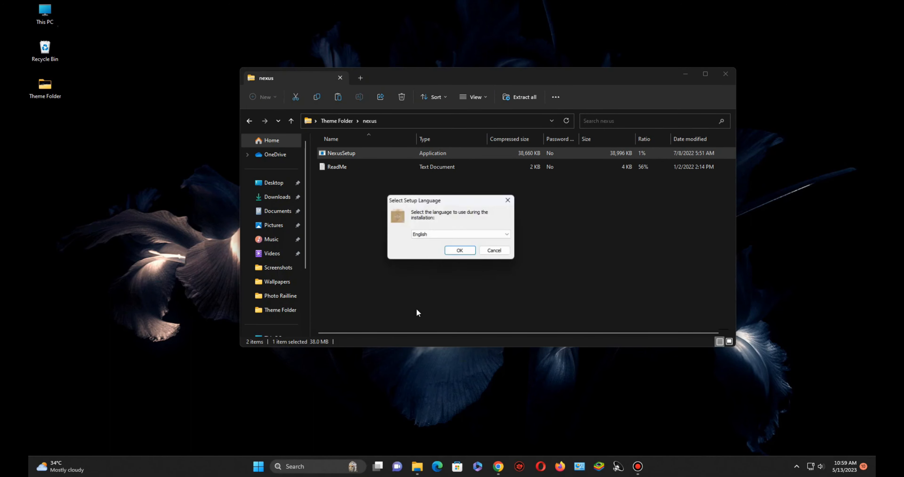
pyautogui.click(453, 254)
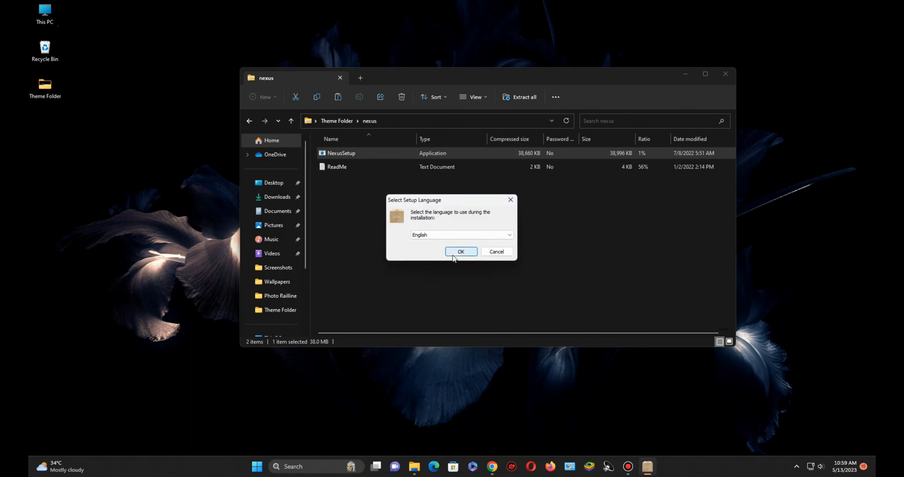
# Step: Complete the Nexus 22.7 setup in the default Winstep program folder and finish with Nexus launched
pyautogui.click(682, 75)
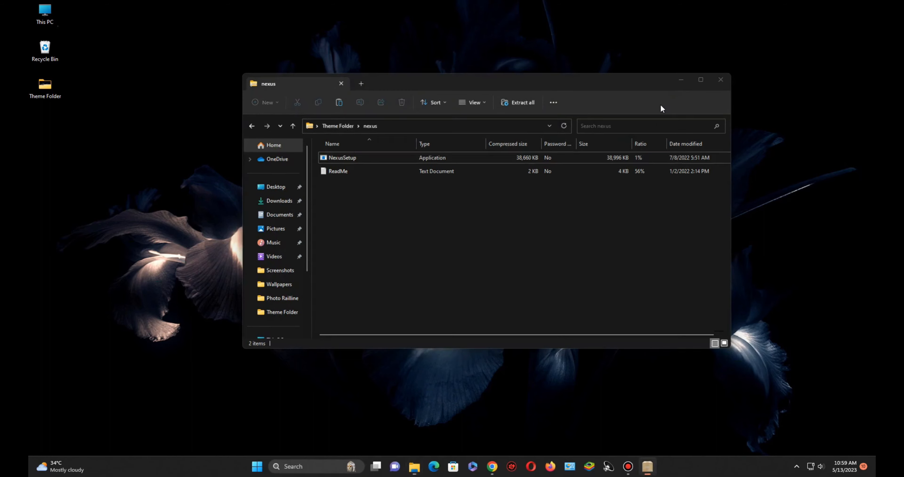
pyautogui.click(519, 306)
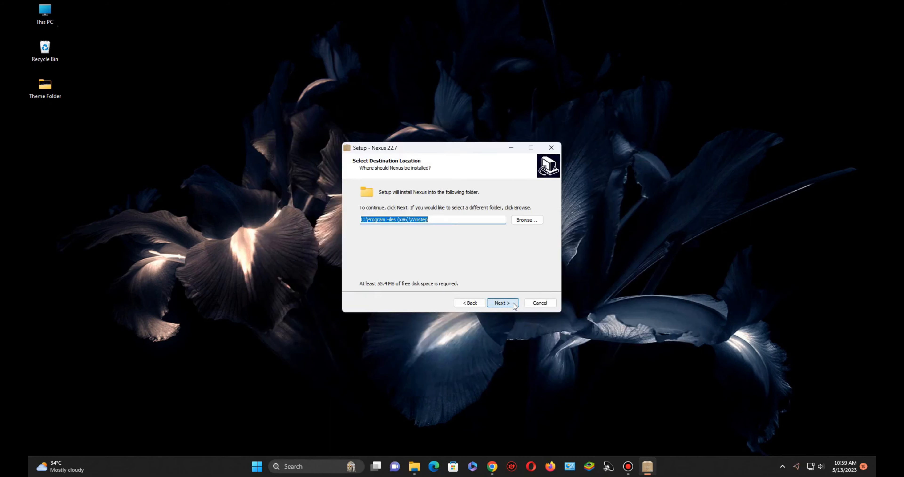
pyautogui.click(516, 305)
pyautogui.click(514, 305)
pyautogui.click(514, 306)
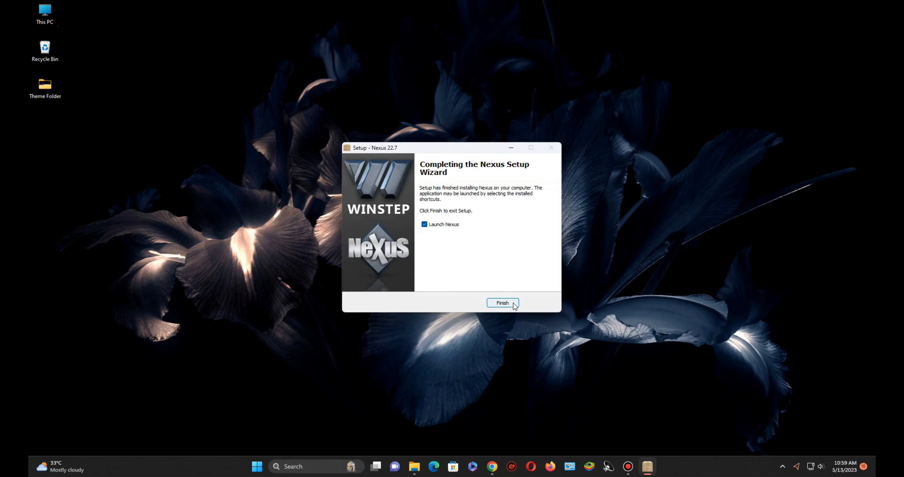
pyautogui.click(512, 301)
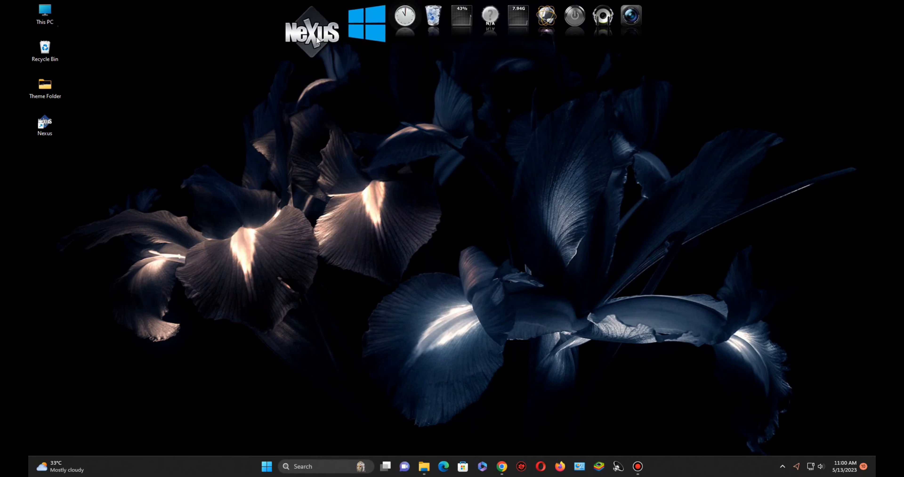
# Step: Restore the Nexus dock configuration from wsbackup.wbk in the DOCK folder of Shade Of Light and apply it
pyautogui.click(321, 25)
pyautogui.click(555, 154)
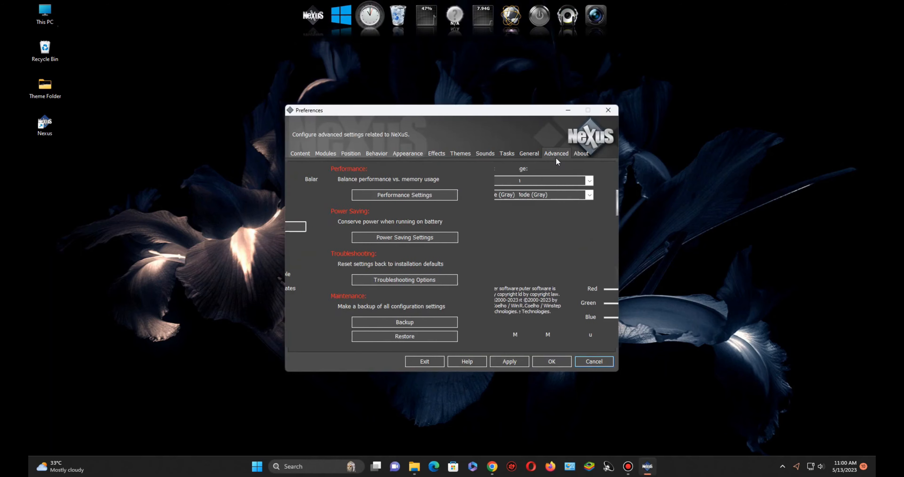
pyautogui.click(536, 336)
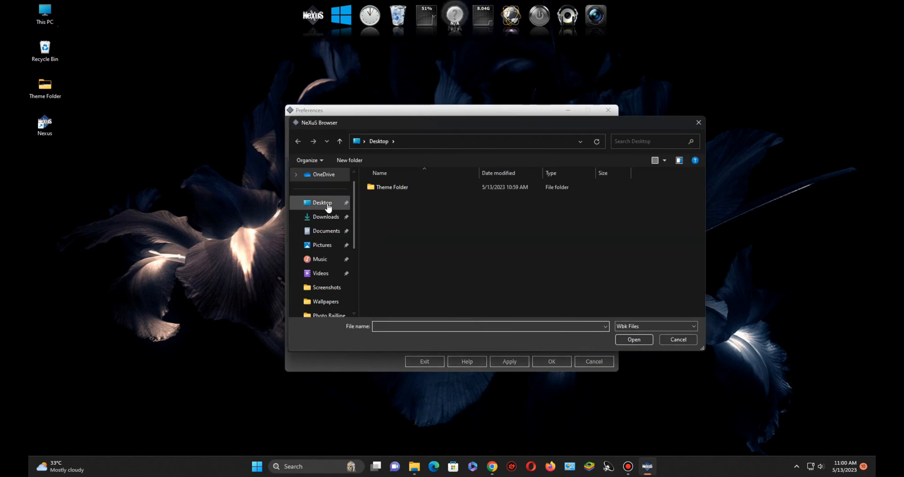
pyautogui.doubleClick(392, 186)
pyautogui.doubleClick(392, 186)
pyautogui.doubleClick(392, 186)
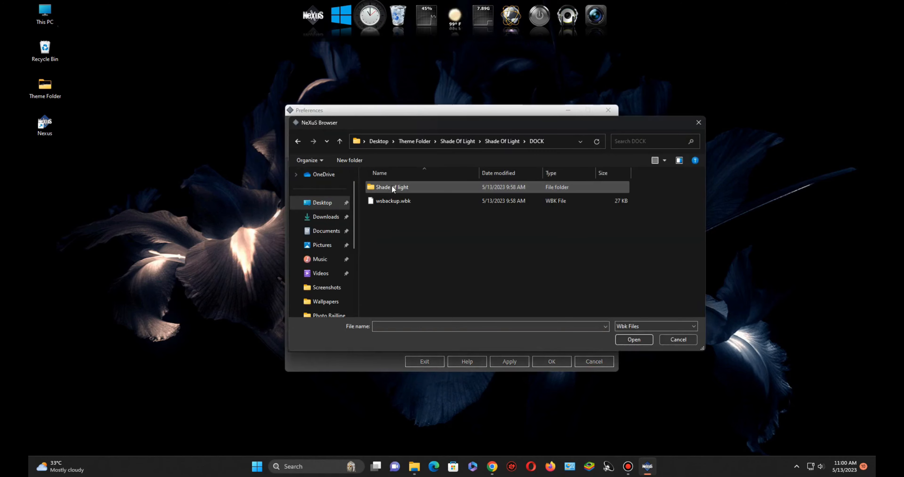
pyautogui.doubleClick(381, 199)
pyautogui.click(502, 360)
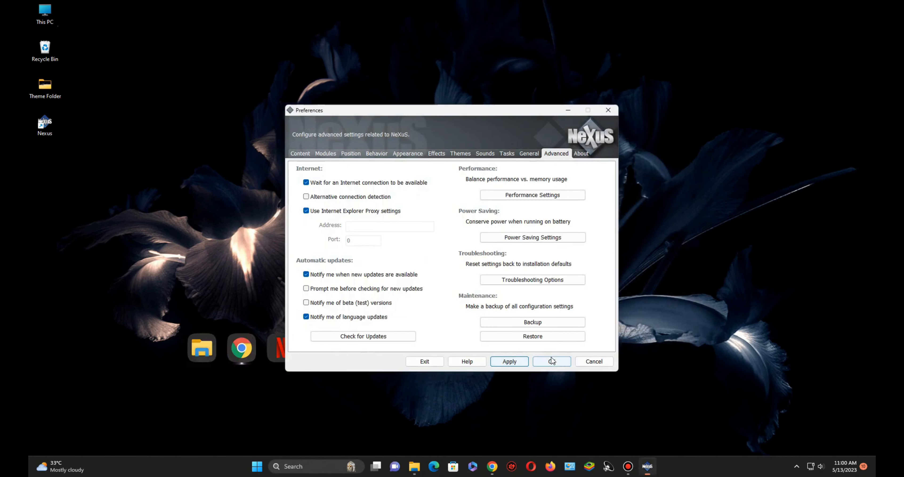
pyautogui.click(559, 362)
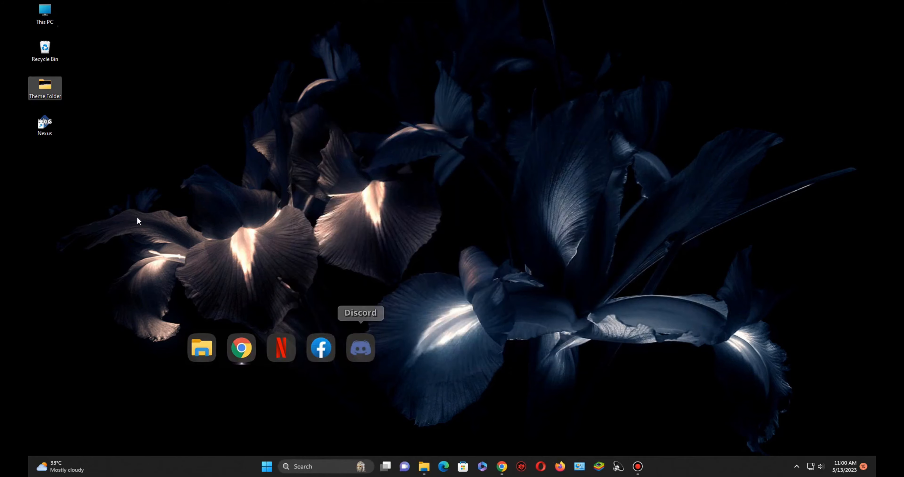
# Step: Install Rainmeter from Rainmeter-4.5.17 in Theme Folder using the standard installation
pyautogui.click(76, 112)
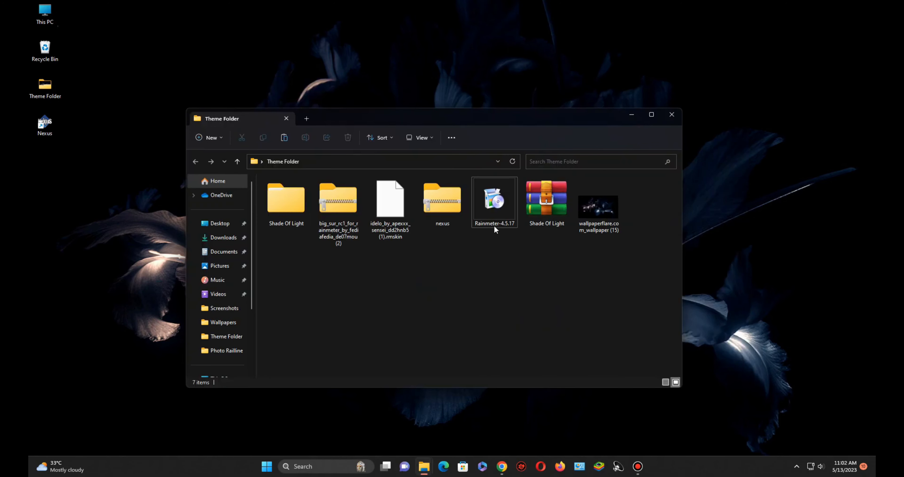
pyautogui.doubleClick(494, 200)
pyautogui.click(455, 252)
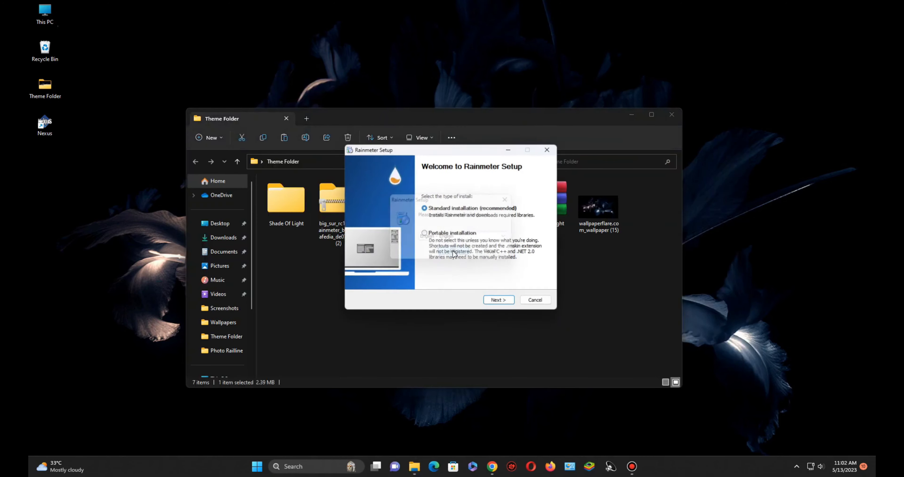
pyautogui.click(501, 303)
pyautogui.click(501, 303)
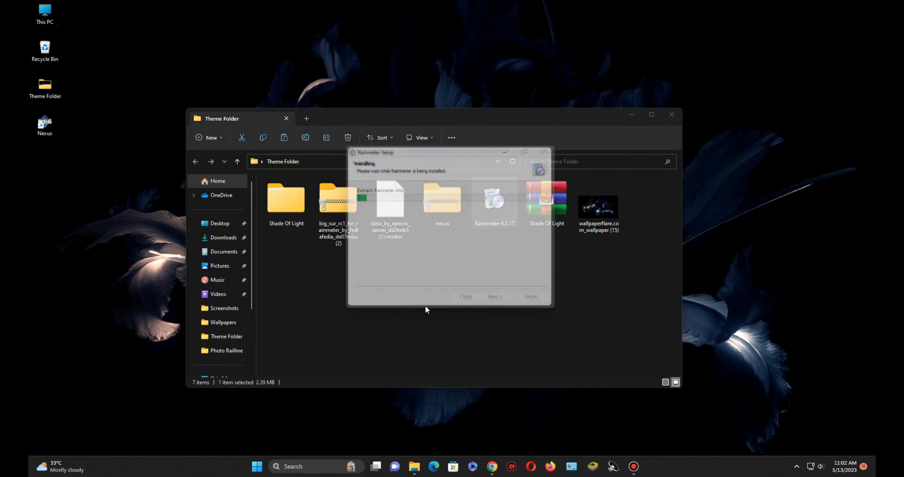
pyautogui.click(514, 303)
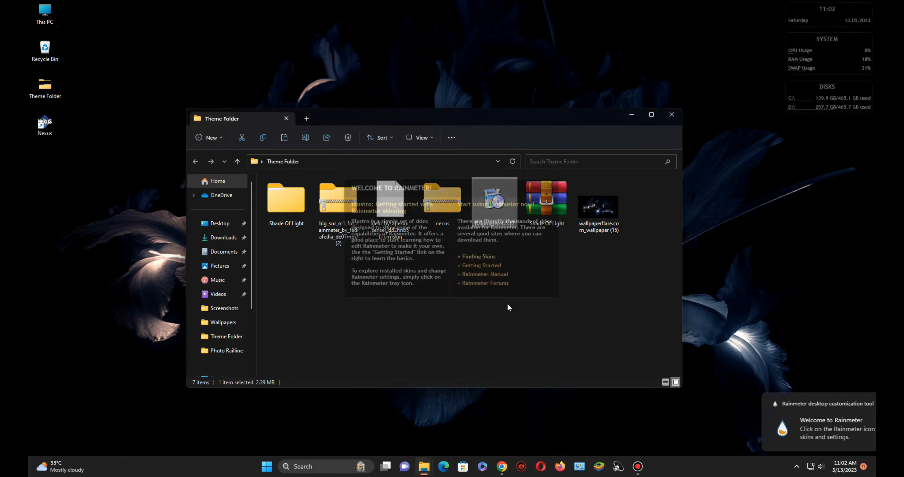
# Step: Unload Rainmeter's default illustro skins from the desktop: Welcome, Disks, System and Clock
pyautogui.rightClick(512, 284)
pyautogui.click(544, 386)
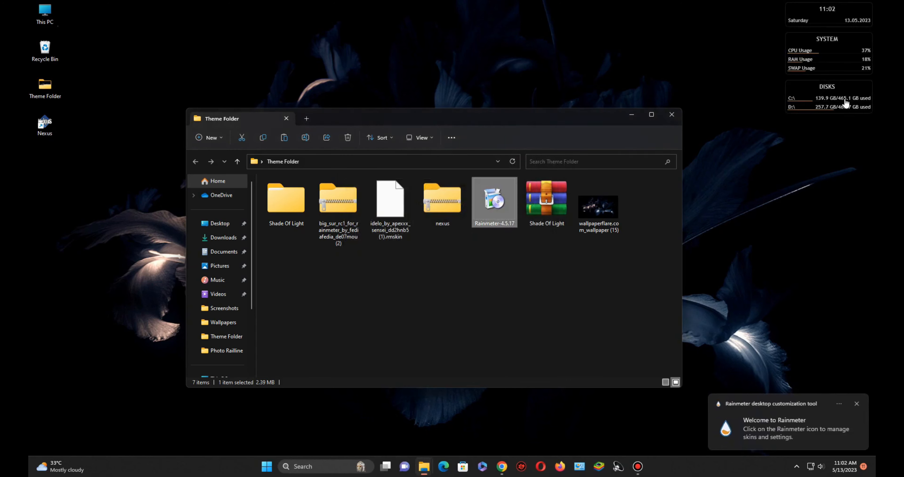
pyautogui.rightClick(870, 98)
pyautogui.click(833, 202)
pyautogui.rightClick(862, 63)
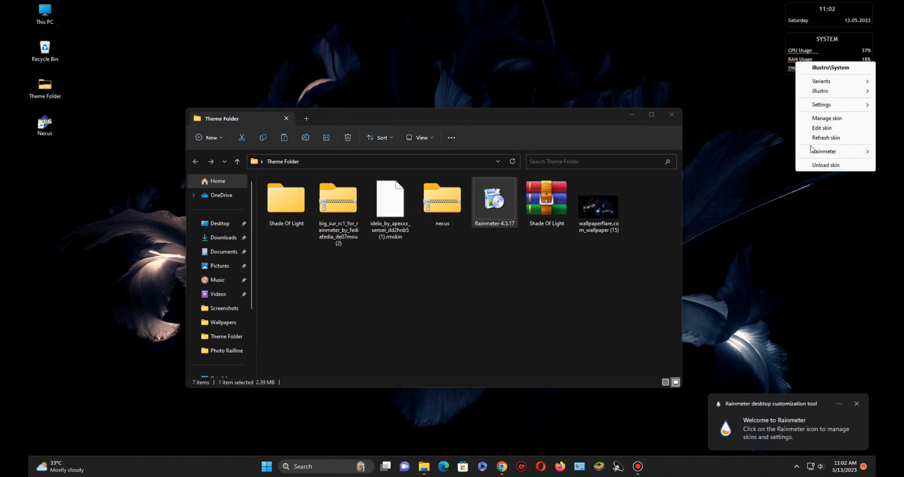
pyautogui.click(816, 166)
pyautogui.rightClick(803, 19)
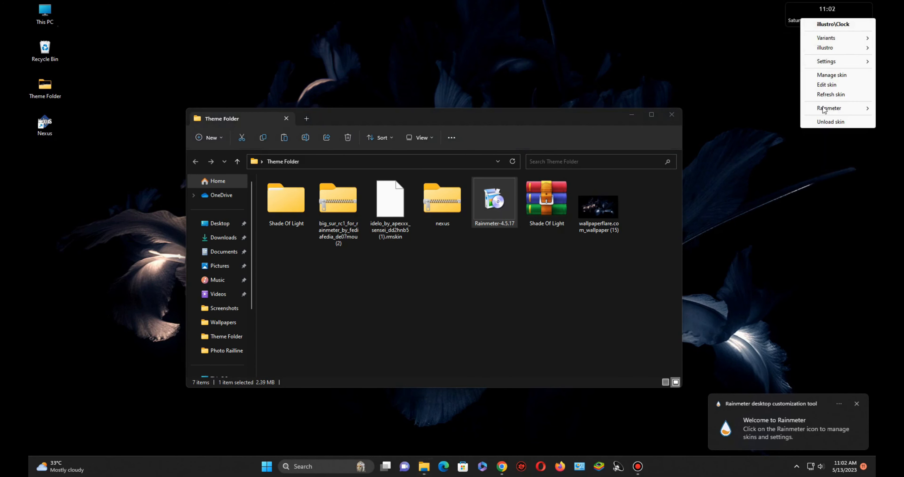
pyautogui.click(822, 123)
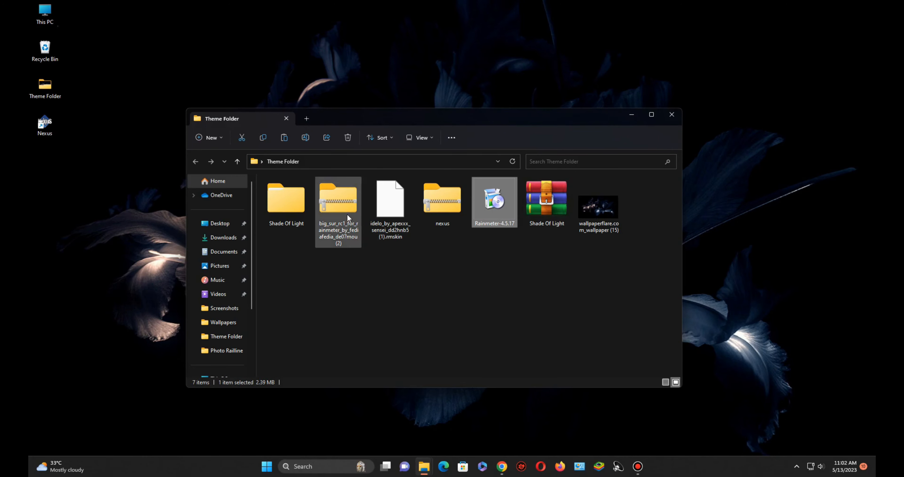
# Step: Install the Idelo skin package and BigSur.rmskin from the big_sur archive with its included layout applied, and close the folder window
pyautogui.doubleClick(390, 206)
pyautogui.click(482, 313)
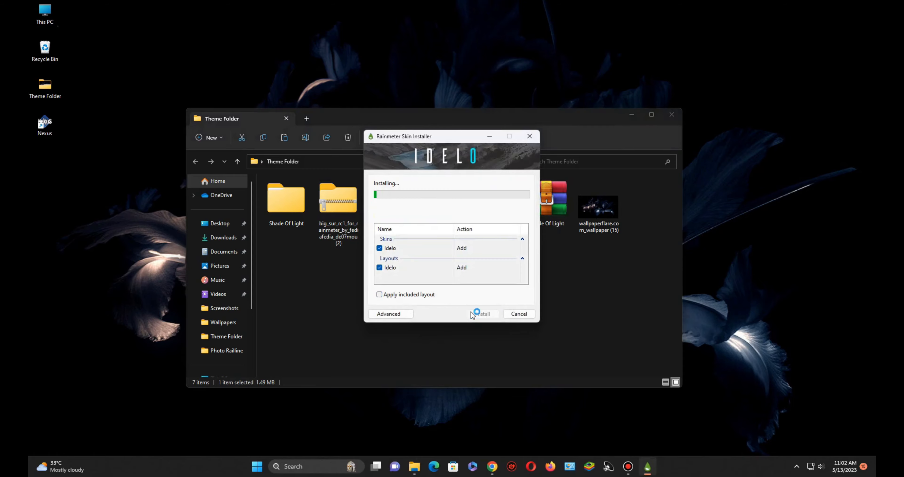
pyautogui.doubleClick(340, 207)
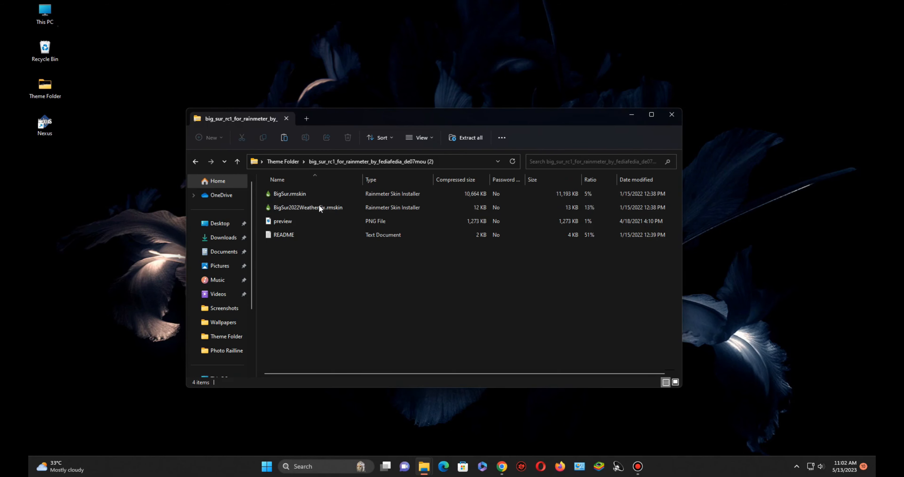
pyautogui.doubleClick(294, 195)
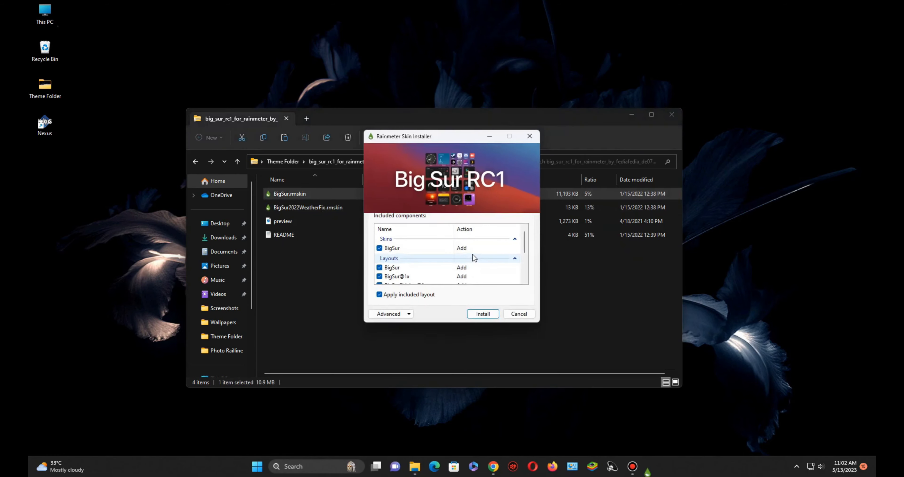
pyautogui.click(482, 313)
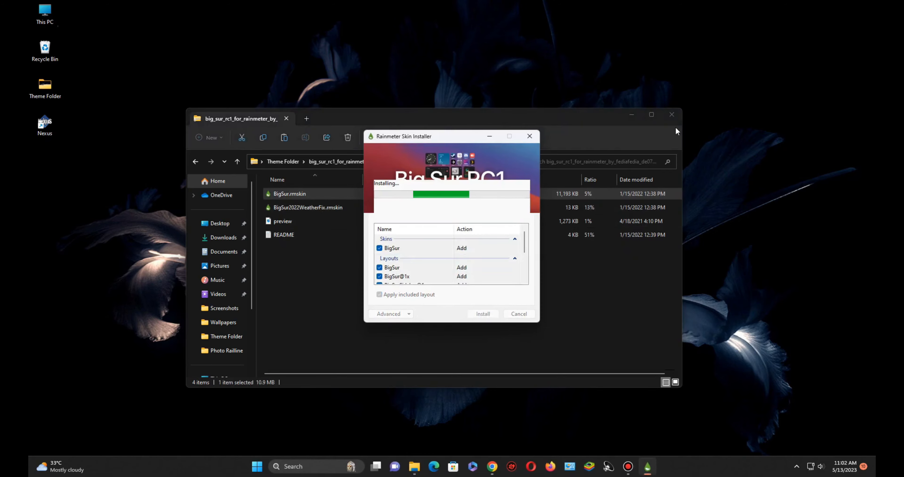
pyautogui.click(673, 118)
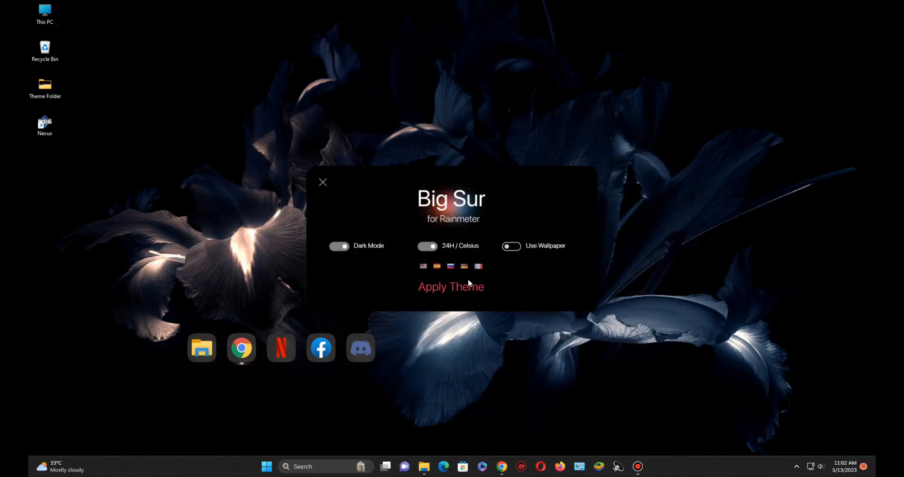
# Step: Apply the Big Sur theme with the layout that has no sidebar, and hide the desktop icons
pyautogui.click(450, 288)
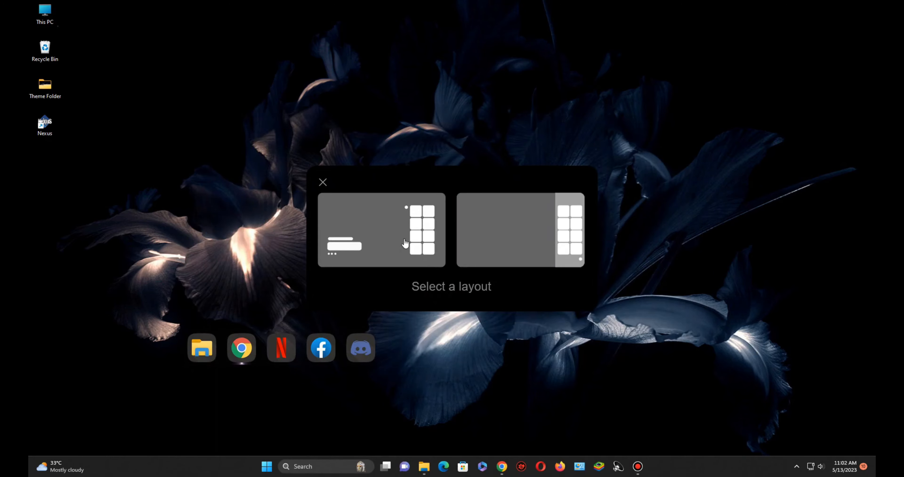
pyautogui.click(427, 245)
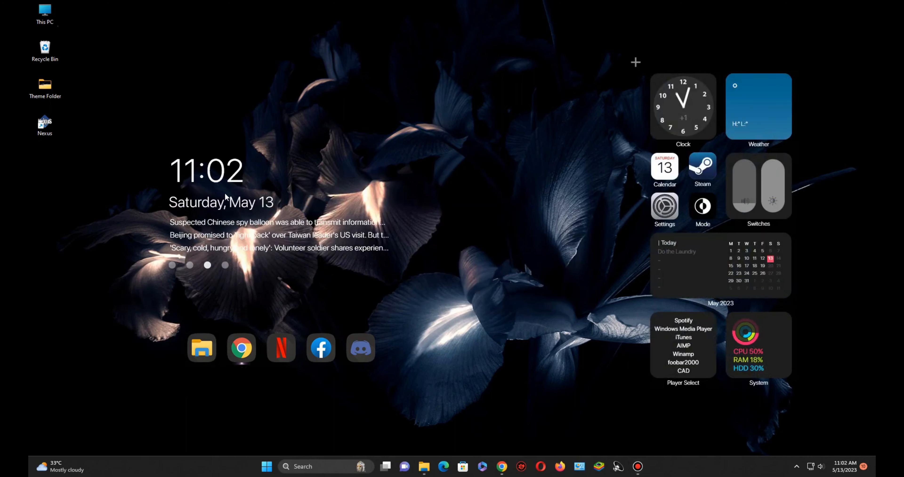
pyautogui.rightClick(177, 92)
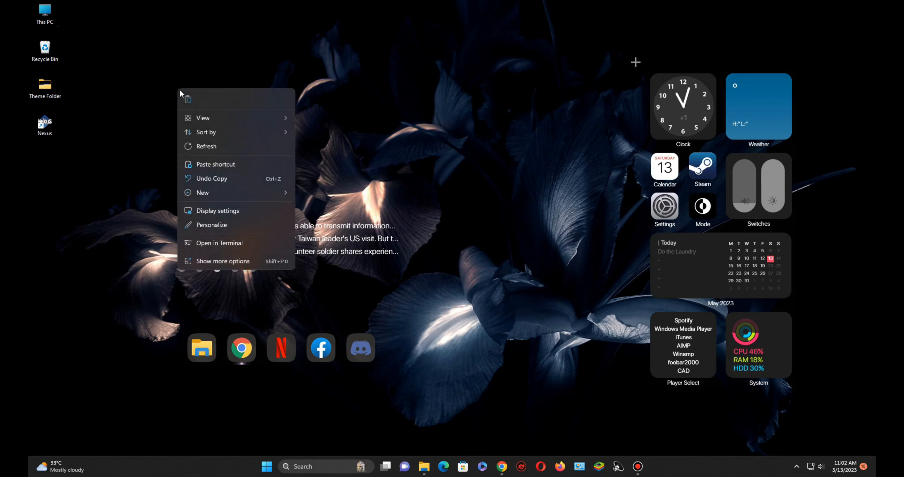
pyautogui.moveTo(240, 118)
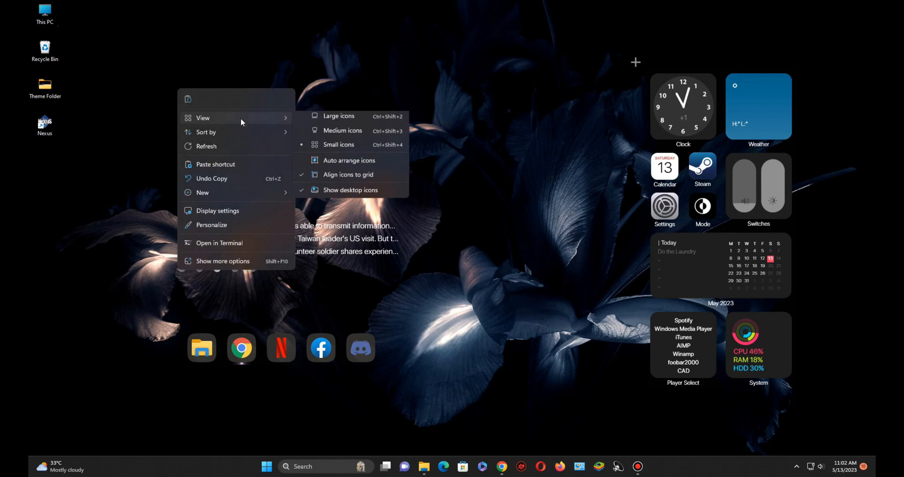
pyautogui.click(365, 192)
# Step: Close the Big Sur Clock, Weather, Calendar, Steam and Switches widgets
pyautogui.rightClick(656, 122)
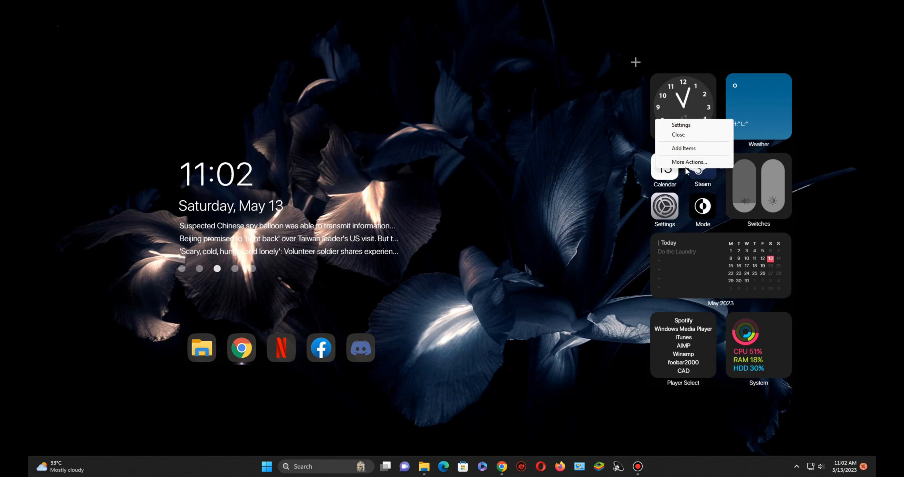
pyautogui.click(683, 137)
pyautogui.rightClick(751, 107)
pyautogui.click(768, 124)
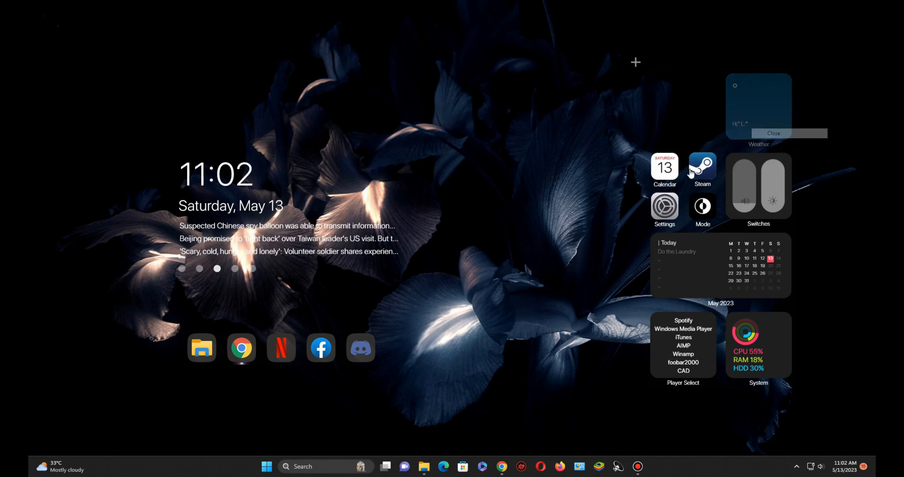
pyautogui.rightClick(668, 166)
pyautogui.click(682, 181)
pyautogui.rightClick(698, 164)
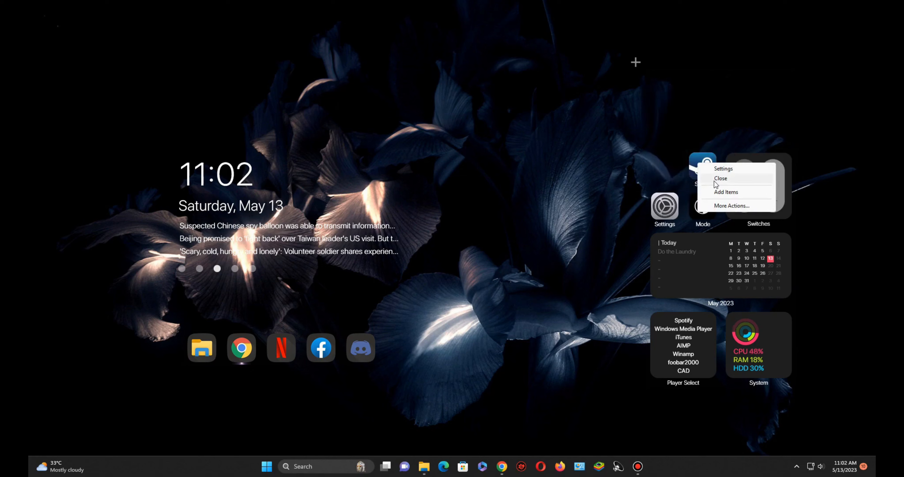
pyautogui.click(714, 180)
pyautogui.rightClick(762, 172)
pyautogui.click(779, 189)
# Step: Close the remaining Big Sur grid widgets: Settings, Mode, the monthly calendar with to-do list, Player Select and System
pyautogui.rightClick(658, 204)
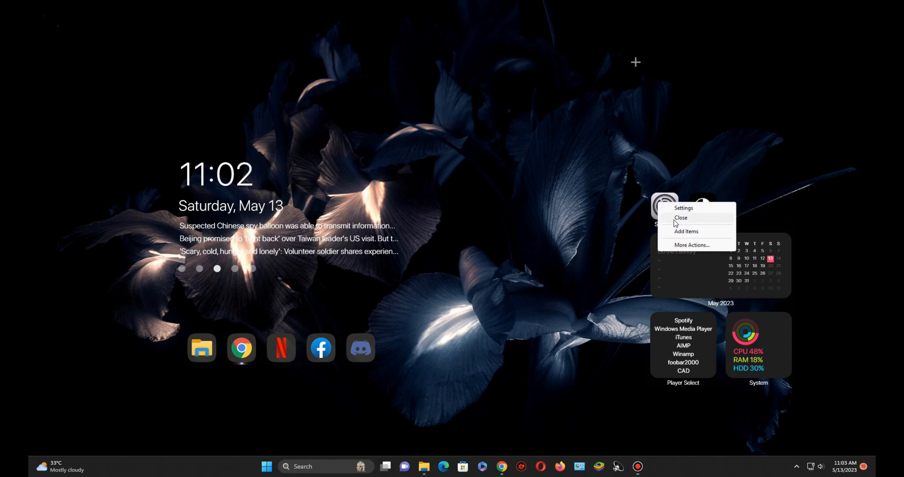
pyautogui.click(674, 220)
pyautogui.rightClick(703, 204)
pyautogui.click(717, 221)
pyautogui.rightClick(697, 250)
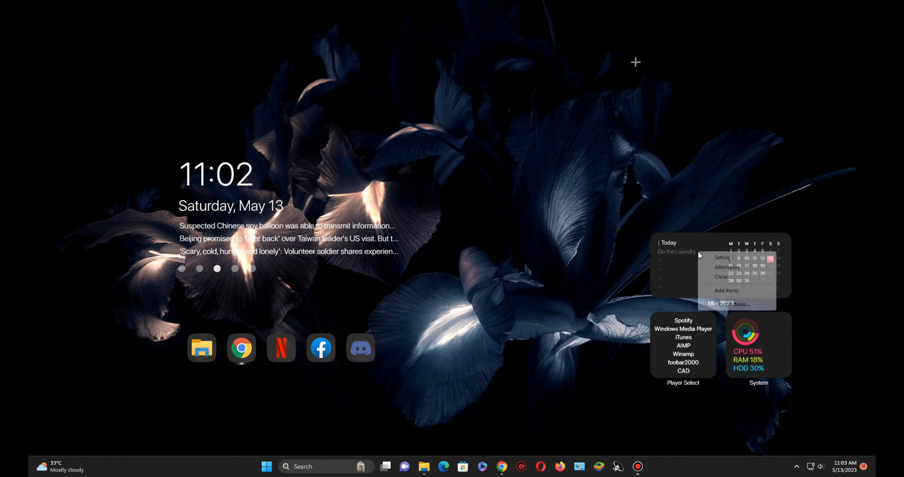
pyautogui.click(721, 277)
pyautogui.rightClick(660, 342)
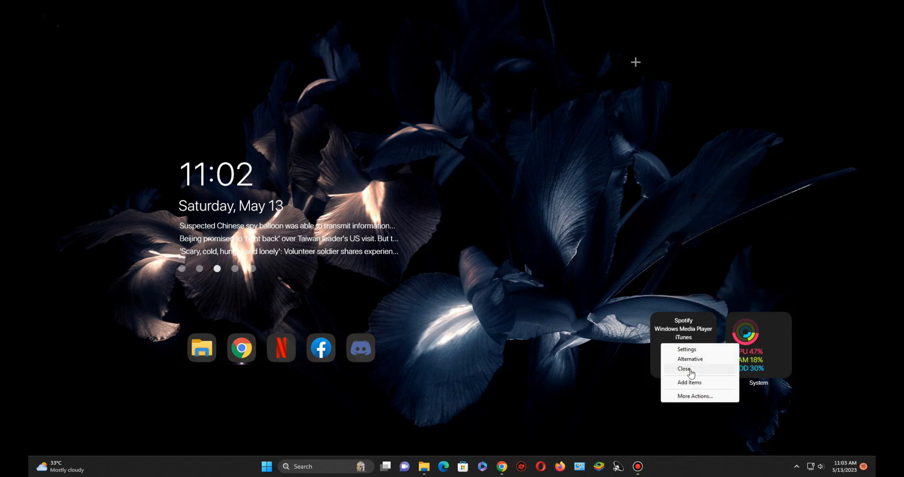
pyautogui.click(684, 368)
pyautogui.rightClick(762, 344)
pyautogui.click(775, 369)
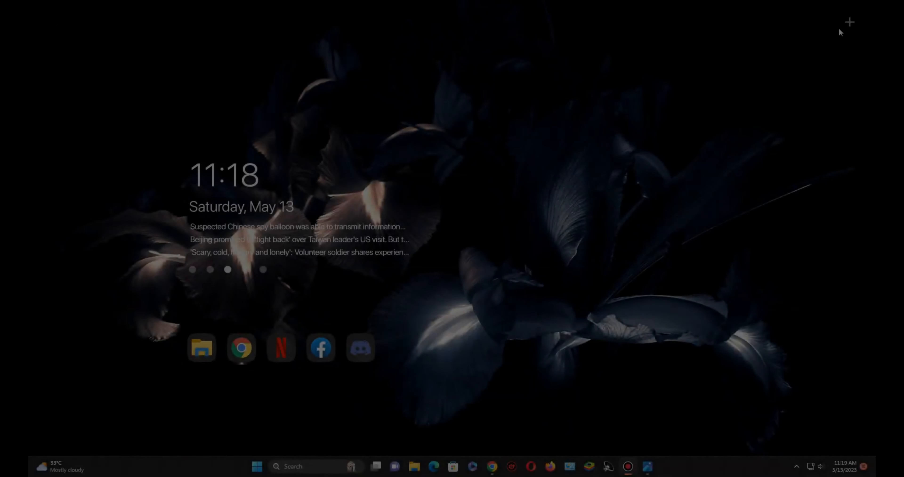
# Step: Add Chrome, Firefox, Opera and Edge shortcuts from the Big Sur widget gallery and place Edge on the desktop's upper right area
pyautogui.click(848, 23)
pyautogui.moveTo(449, 180); pyautogui.dragTo(465, 80)
pyautogui.click(350, 110)
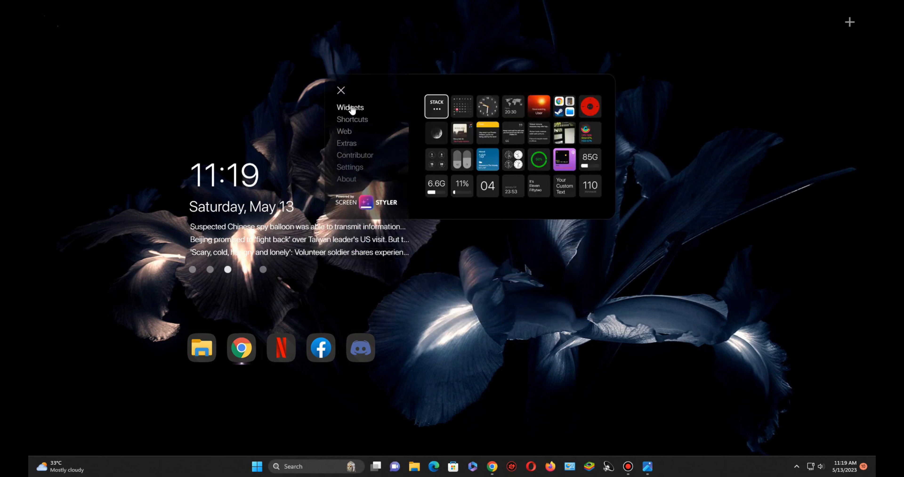
pyautogui.click(358, 121)
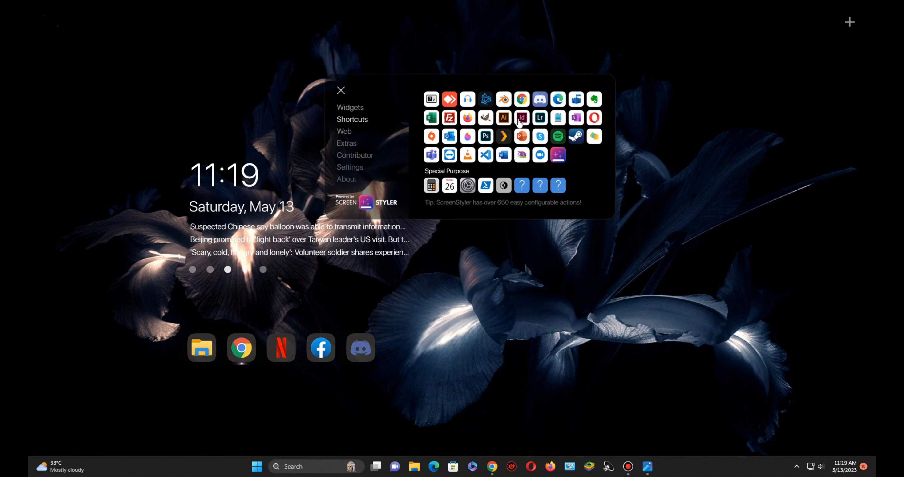
pyautogui.click(523, 101)
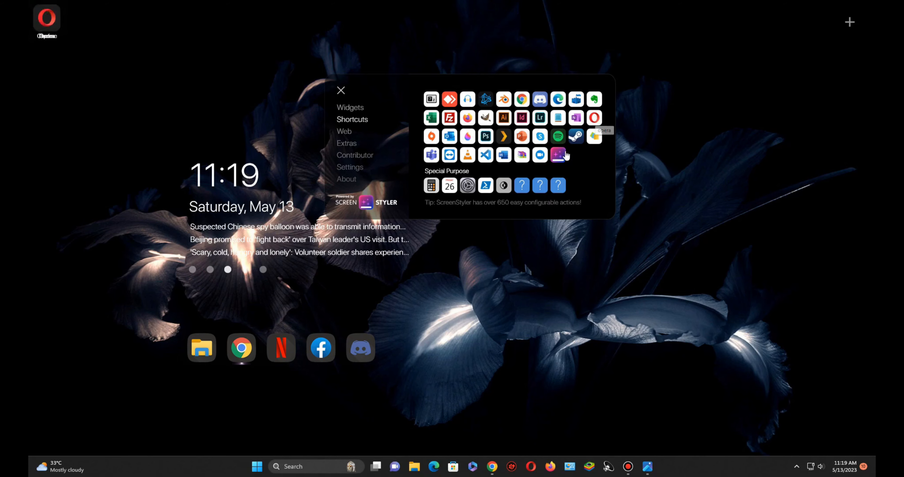
pyautogui.moveTo(517, 78); pyautogui.dragTo(426, 124)
pyautogui.moveTo(47, 18); pyautogui.dragTo(798, 86)
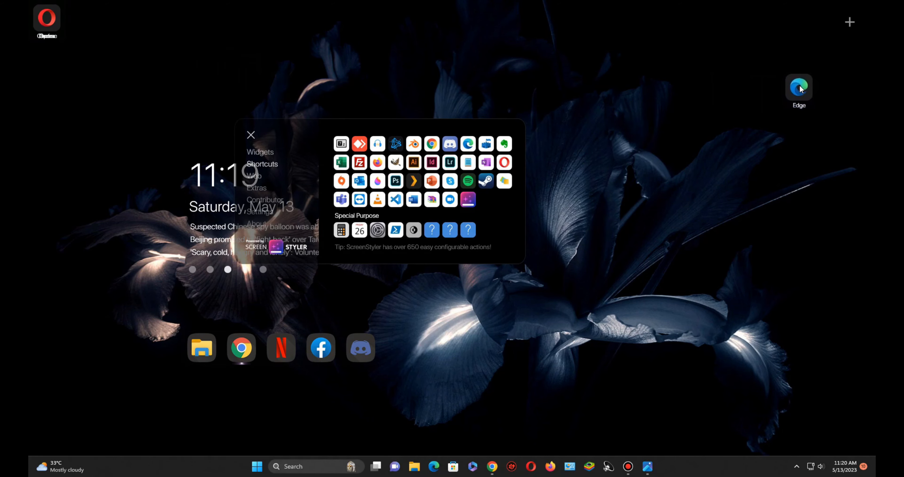
# Step: Add the tall translucent background panel from the extras to the desktop's right side and place the Edge shortcut at its top
pyautogui.moveTo(421, 124); pyautogui.dragTo(501, 71)
pyautogui.click(340, 138)
pyautogui.moveTo(201, 101); pyautogui.dragTo(740, 130)
pyautogui.moveTo(793, 94); pyautogui.dragTo(664, 84)
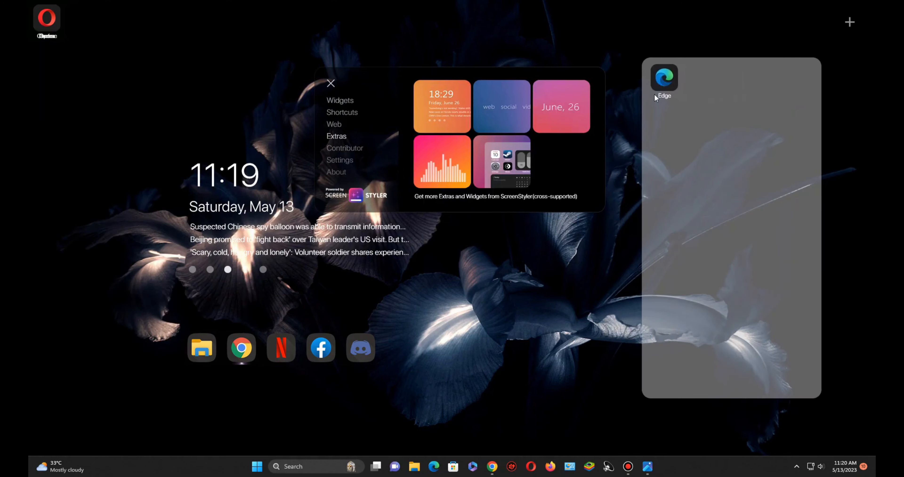
# Step: Arrange the Opera, Firefox and Chrome shortcuts with Edge in a two-by-two grid on the panel and turn on Hide Labels
pyautogui.moveTo(58, 19); pyautogui.dragTo(734, 97)
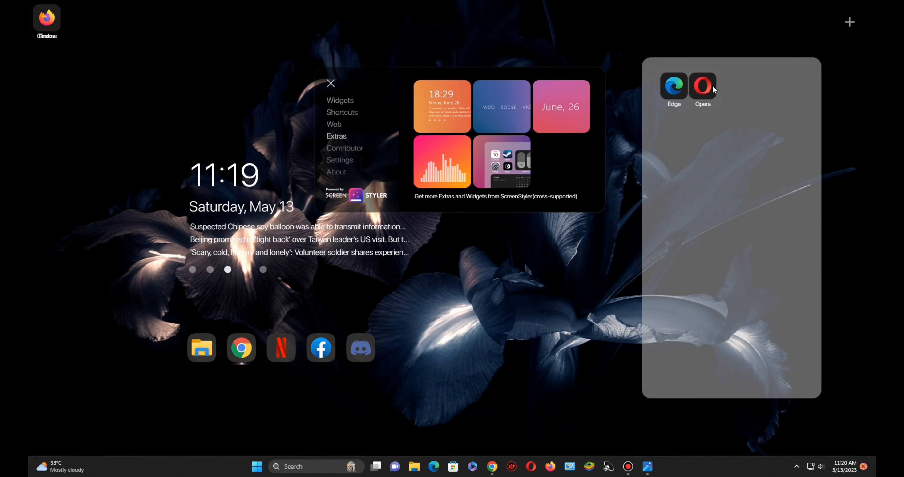
pyautogui.moveTo(46, 17); pyautogui.dragTo(678, 125)
pyautogui.click(339, 160)
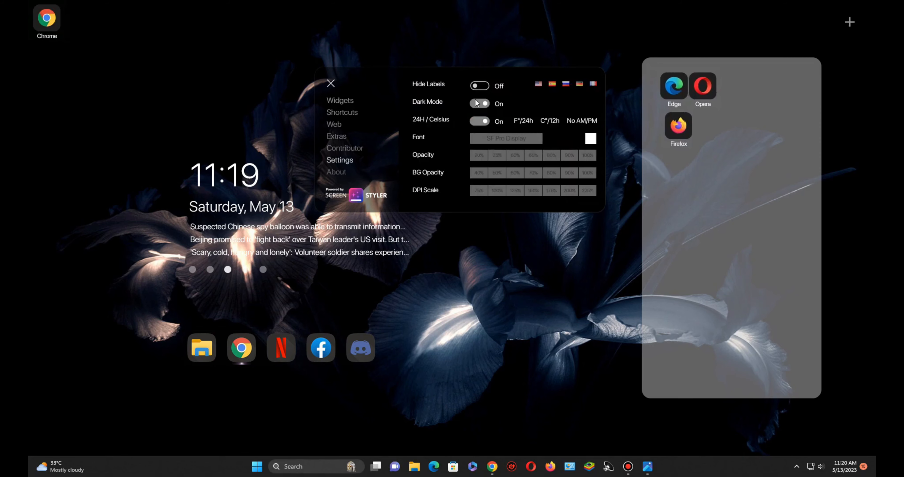
pyautogui.click(479, 86)
pyautogui.moveTo(47, 17); pyautogui.dragTo(704, 119)
pyautogui.moveTo(388, 77); pyautogui.dragTo(344, 54)
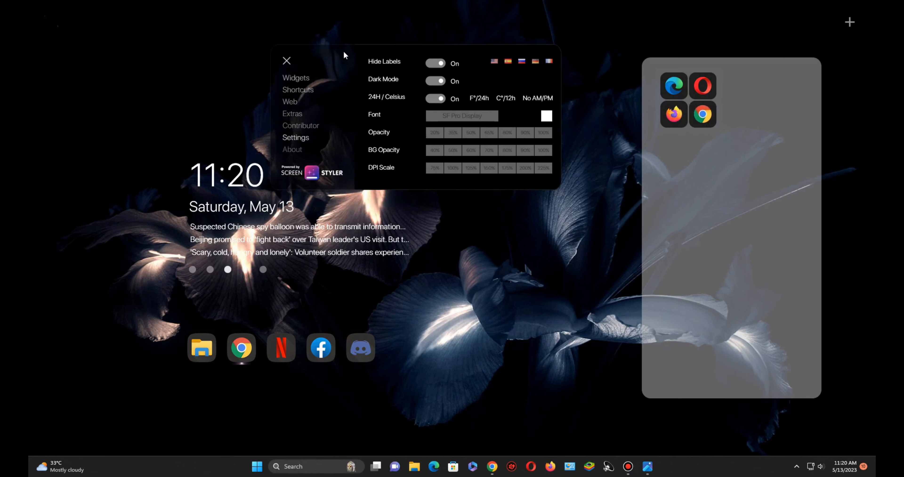
# Step: Add the volume and brightness slider widget beside the browser shortcuts and even out the spacing of the shortcut grid
pyautogui.click(297, 80)
pyautogui.moveTo(408, 130); pyautogui.dragTo(752, 104)
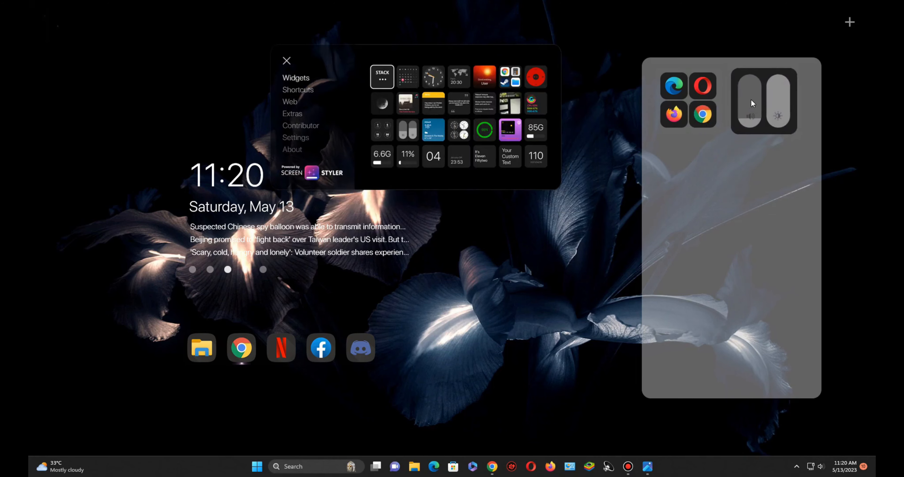
pyautogui.moveTo(700, 114); pyautogui.dragTo(706, 123)
pyautogui.moveTo(677, 114); pyautogui.dragTo(680, 123)
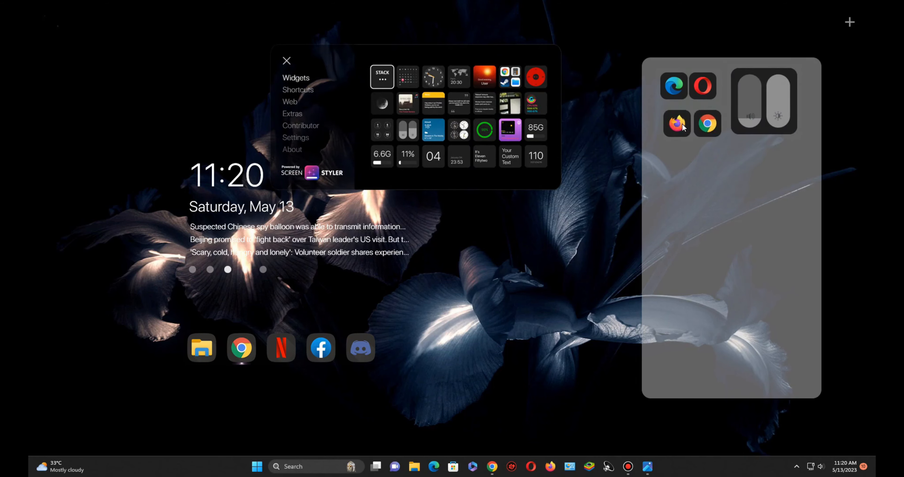
pyautogui.moveTo(698, 89)
pyautogui.mouseDown()
pyautogui.moveTo(706, 95)
pyautogui.moveTo(693, 96)
pyautogui.mouseUp()
pyautogui.moveTo(677, 87); pyautogui.dragTo(680, 94)
pyautogui.moveTo(698, 93); pyautogui.dragTo(744, 117)
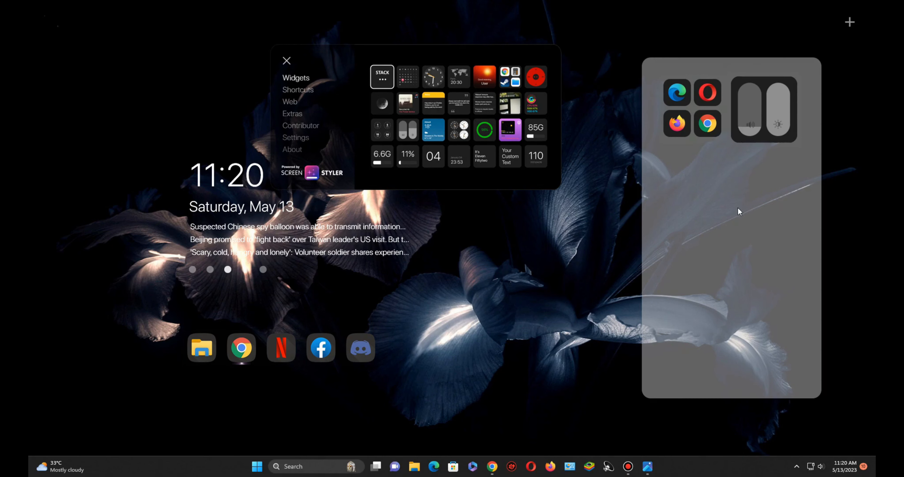
pyautogui.moveTo(738, 208); pyautogui.dragTo(736, 209)
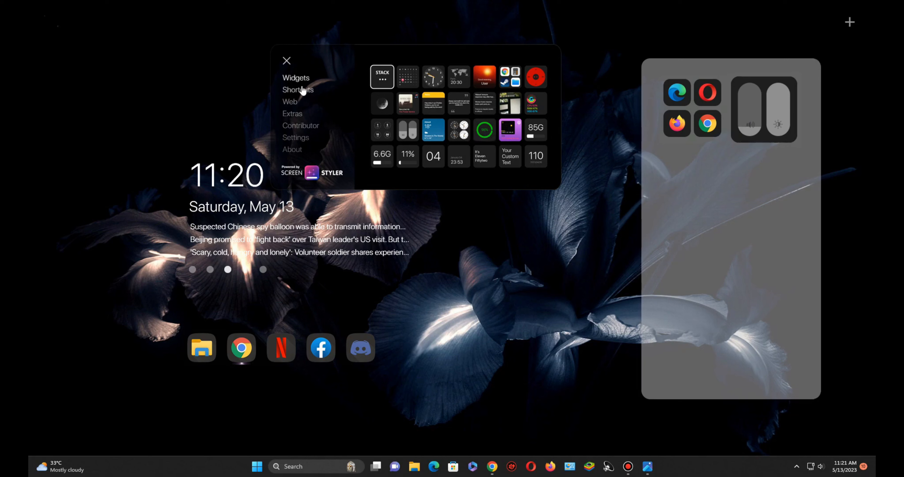
# Step: Add the battery ring widget near the clock and the CPU, RAM and HDD widget below the browser shortcuts
pyautogui.click(487, 137)
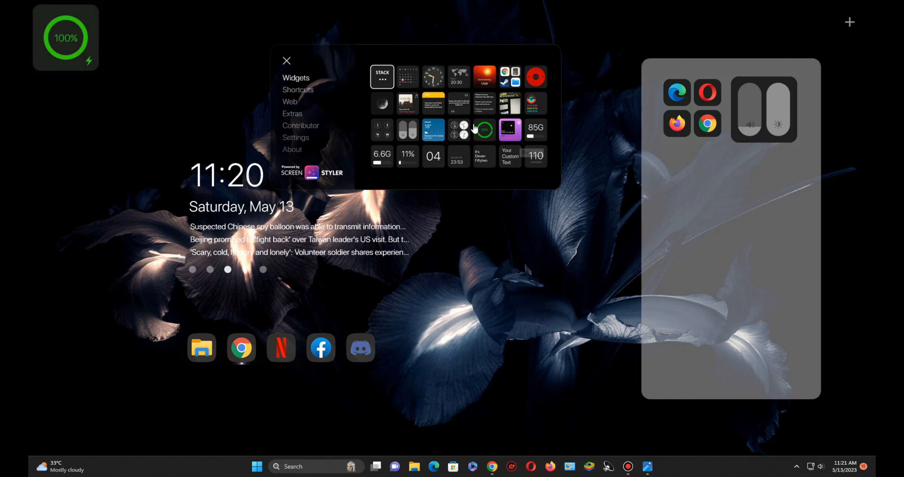
pyautogui.moveTo(63, 37); pyautogui.dragTo(107, 123)
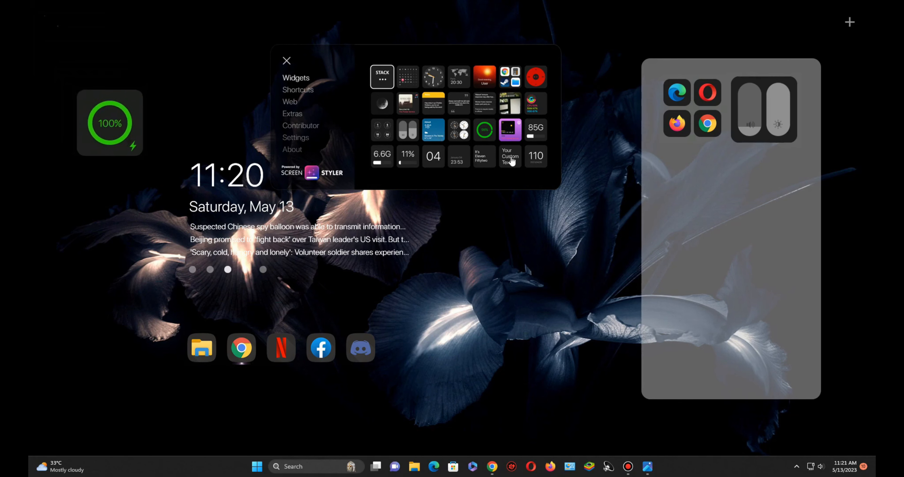
pyautogui.click(525, 110)
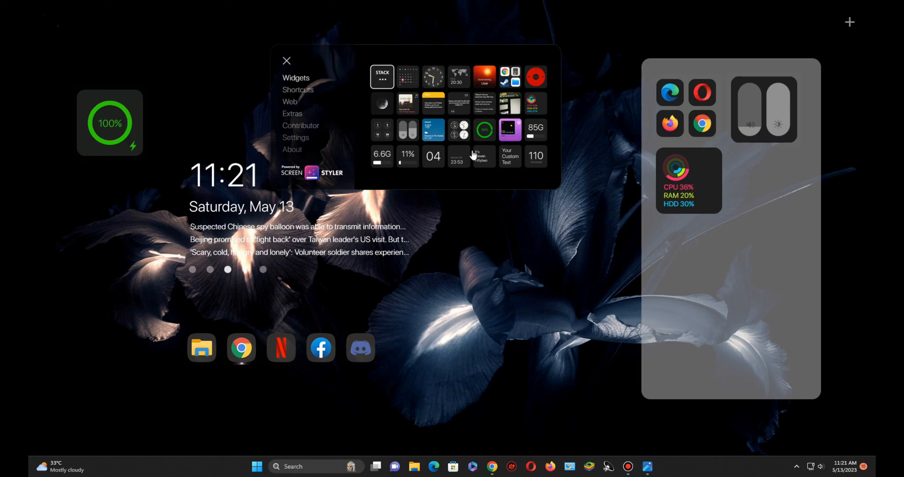
# Step: Add Illustrator, InDesign, Lightroom and Photoshop shortcuts in a two-by-two grid beside the CPU, RAM and HDD widget, and align them
pyautogui.click(295, 91)
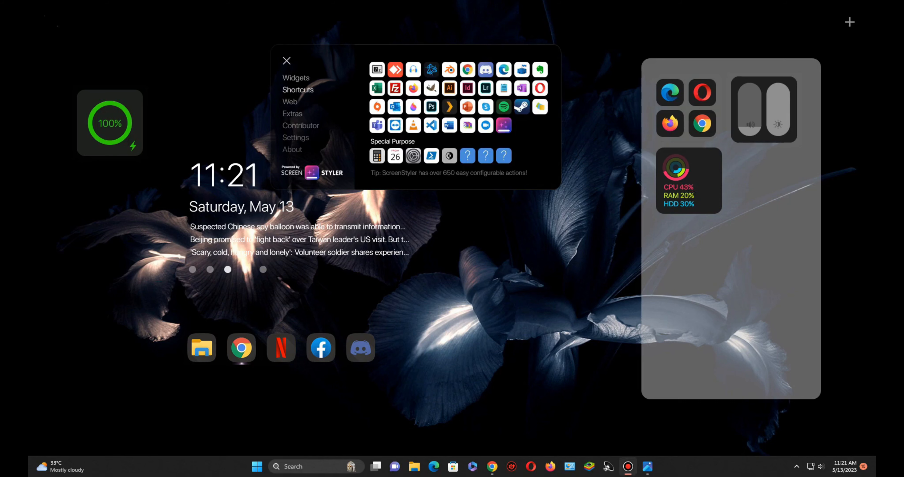
pyautogui.click(450, 91)
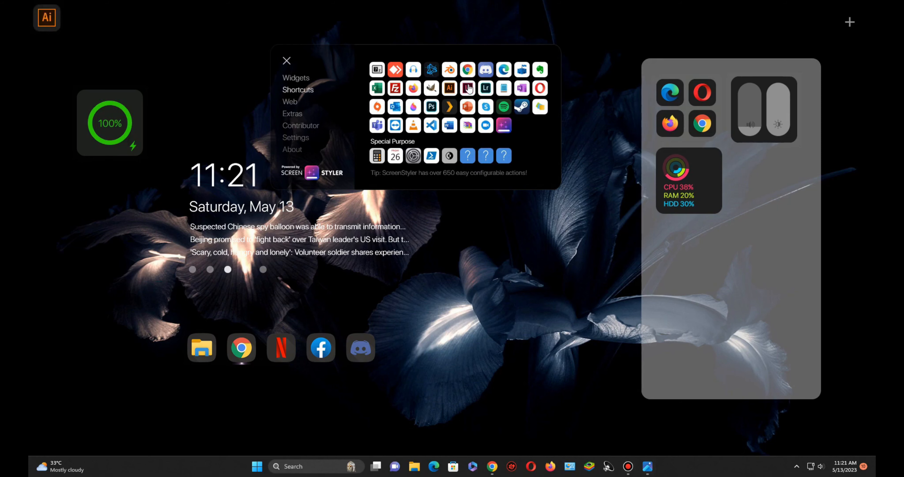
pyautogui.click(467, 86)
pyautogui.click(485, 89)
pyautogui.click(431, 106)
pyautogui.moveTo(52, 20); pyautogui.dragTo(755, 193)
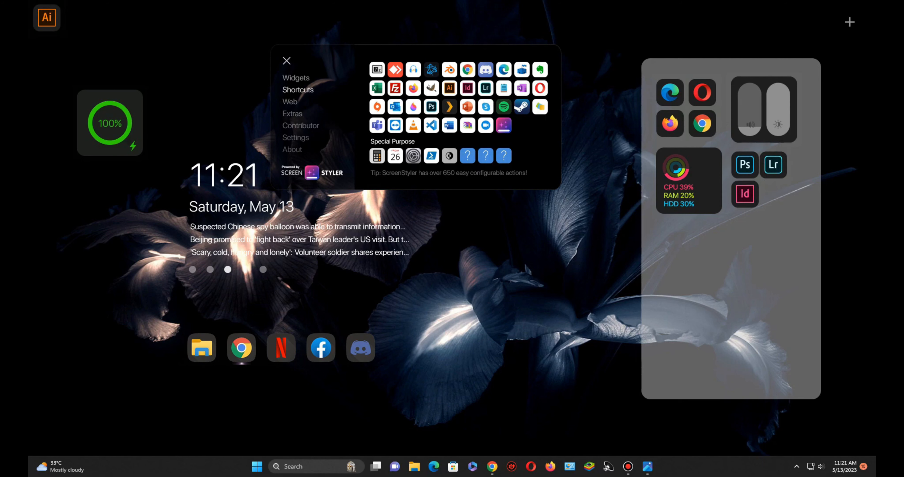
pyautogui.moveTo(46, 17); pyautogui.dragTo(784, 200)
pyautogui.moveTo(773, 167); pyautogui.dragTo(787, 203)
pyautogui.moveTo(711, 186); pyautogui.dragTo(710, 182)
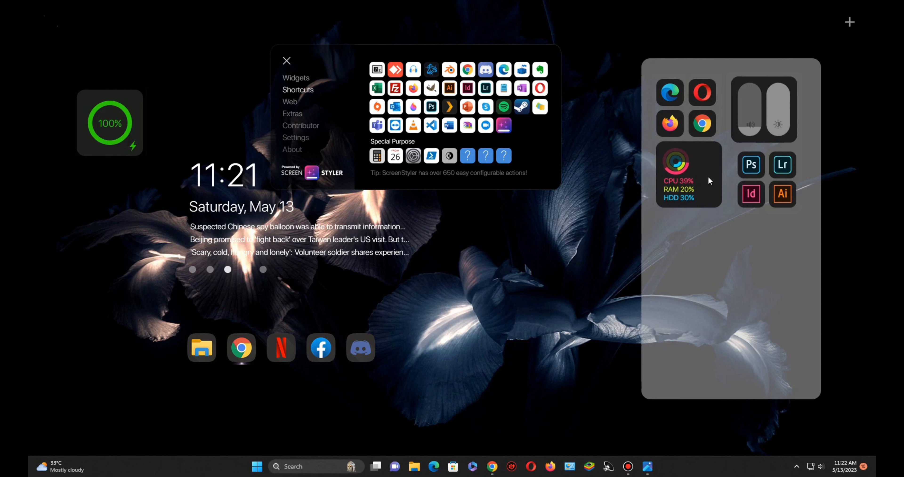
# Step: Add PowerPoint, Word, OneNote and Excel shortcuts and arrange them in a two-by-two grid below the CPU, RAM and HDD widget
pyautogui.click(468, 106)
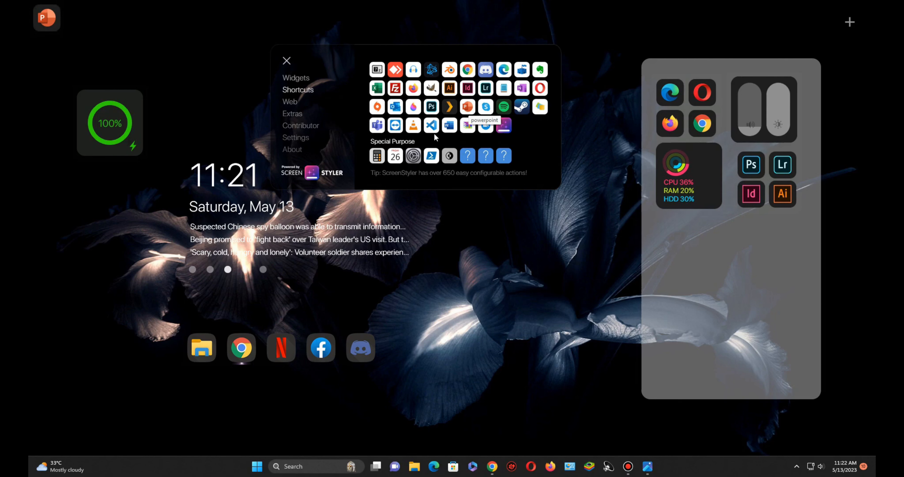
pyautogui.click(449, 125)
pyautogui.click(521, 88)
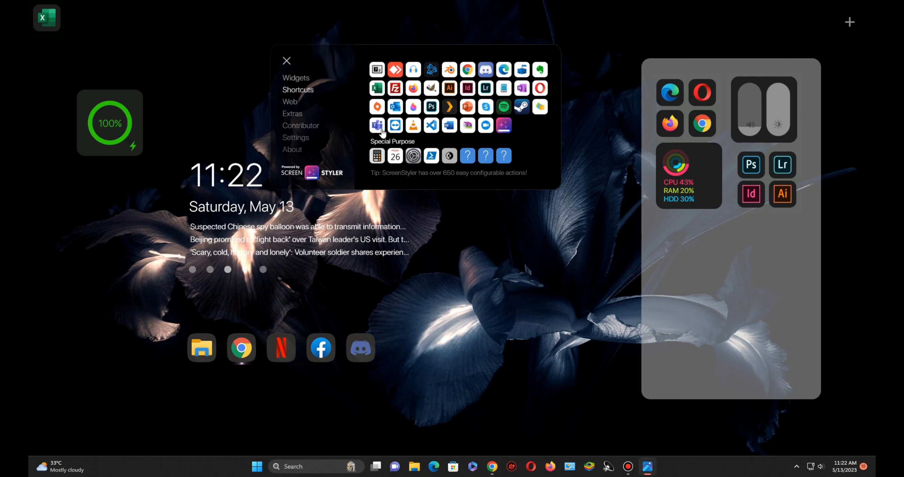
pyautogui.moveTo(54, 20); pyautogui.dragTo(697, 246)
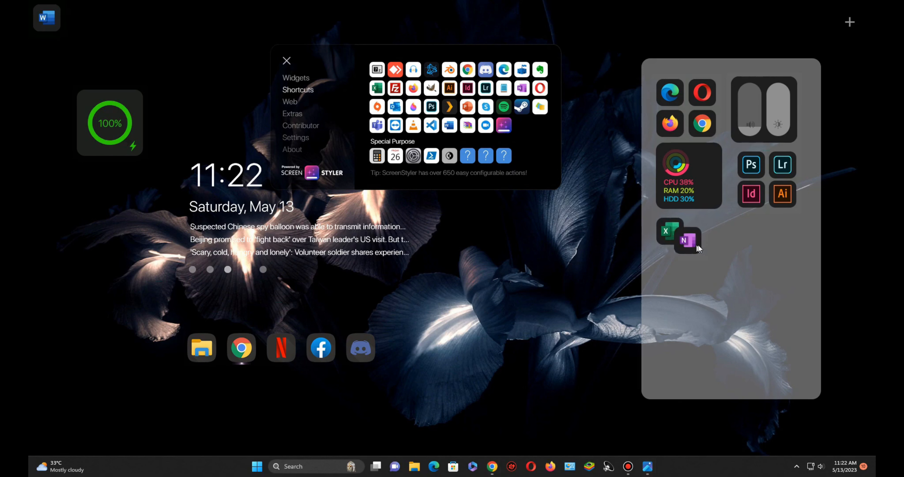
pyautogui.moveTo(46, 17); pyautogui.dragTo(707, 270)
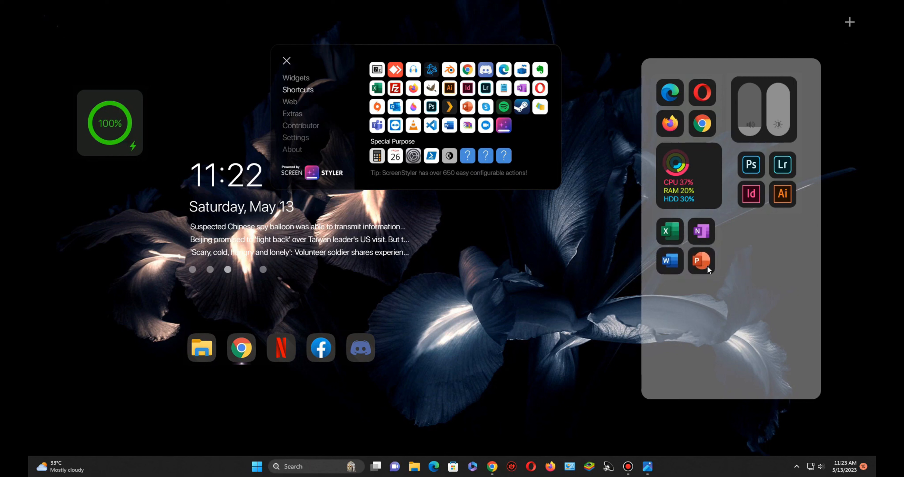
# Step: Add the calendar beside the Office shortcuts, move the battery ring below it, and place a percentage bar widget beside the ring
pyautogui.click(295, 76)
pyautogui.moveTo(677, 257); pyautogui.dragTo(776, 282)
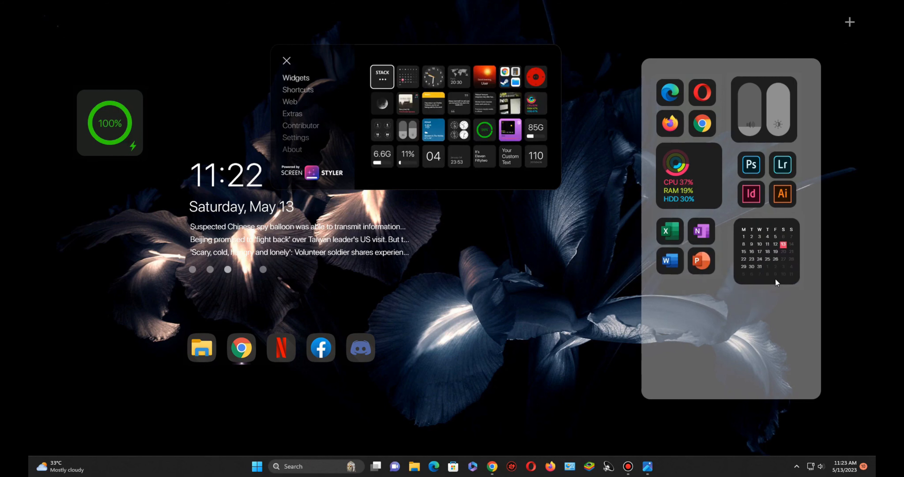
pyautogui.moveTo(112, 134); pyautogui.dragTo(766, 322)
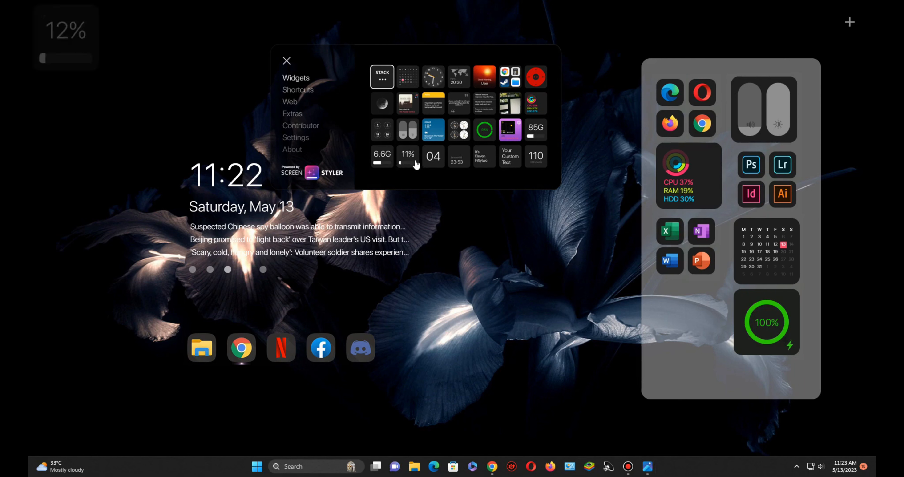
pyautogui.click(381, 134)
pyautogui.moveTo(57, 40); pyautogui.dragTo(682, 320)
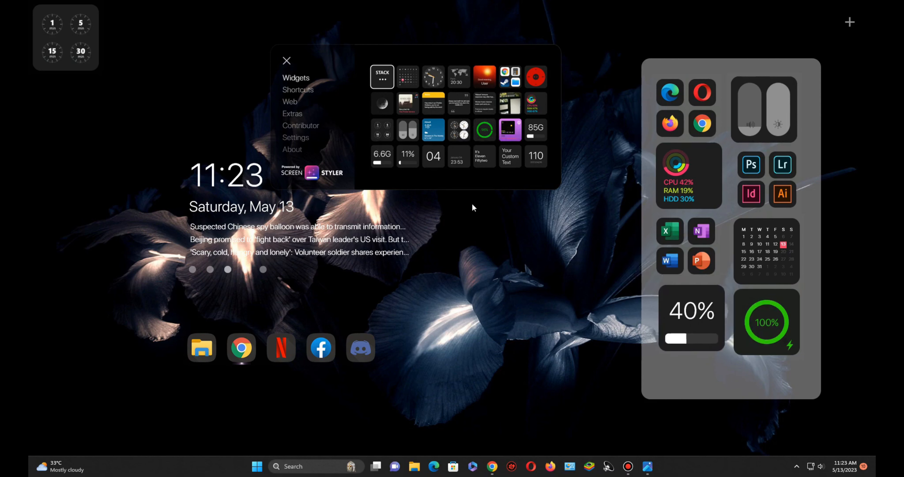
# Step: Remove the 1, 5, 15 and 30 minute timers widget and align the calendar and battery widgets with the sliders above
pyautogui.rightClick(63, 36)
pyautogui.click(102, 53)
pyautogui.moveTo(772, 259); pyautogui.dragTo(769, 255)
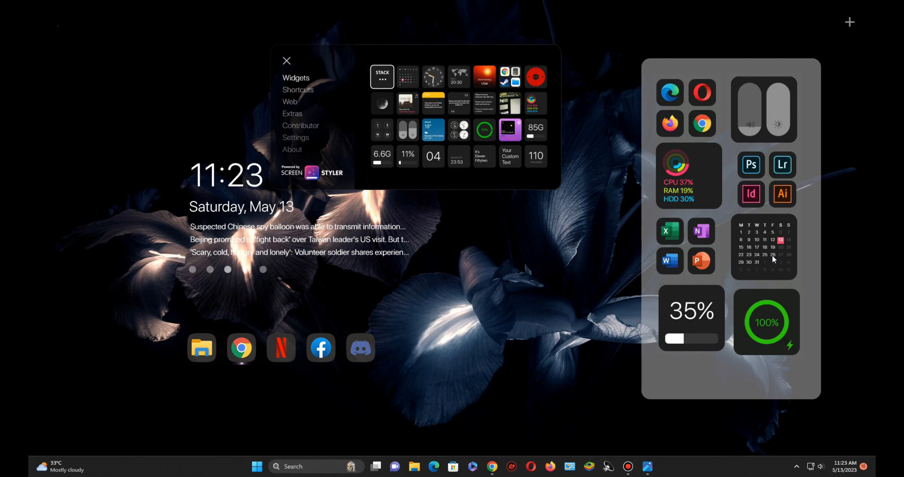
pyautogui.moveTo(772, 297); pyautogui.dragTo(770, 289)
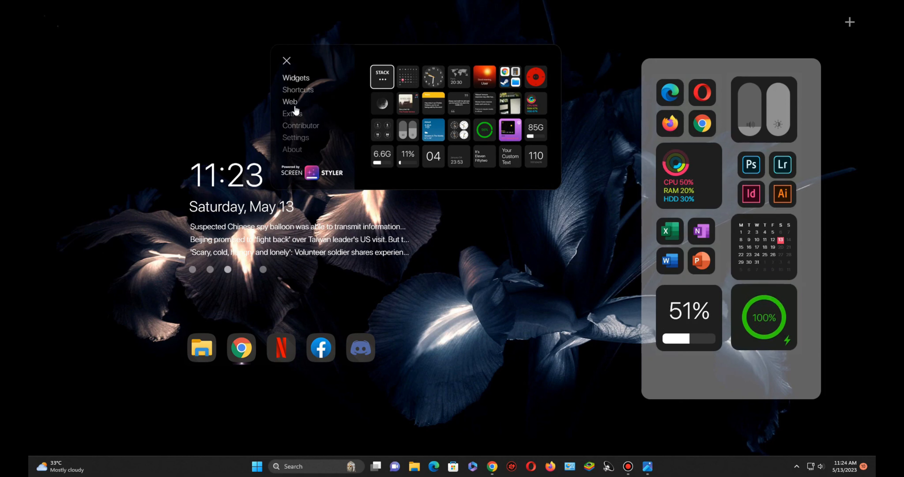
# Step: Add Netflix, Amazon and Reddit web shortcuts and place Netflix and Amazon in a row at the panel's bottom
pyautogui.click(290, 101)
pyautogui.click(377, 70)
pyautogui.click(411, 73)
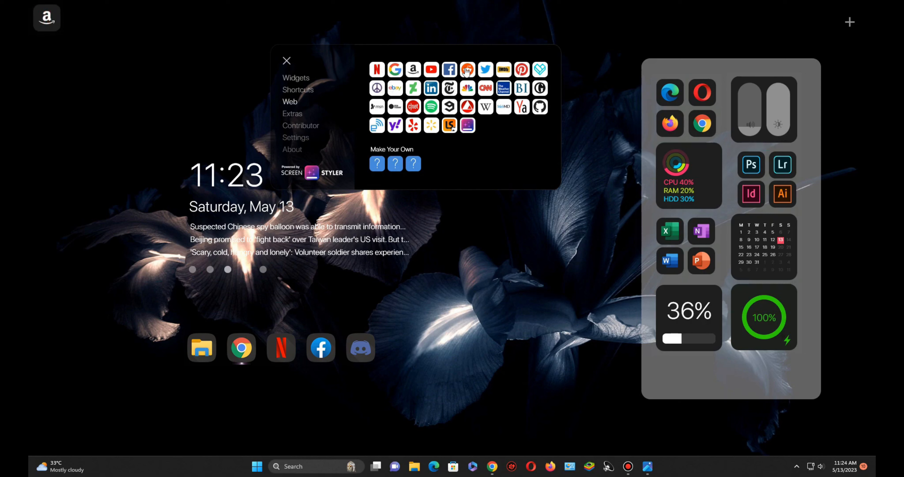
pyautogui.moveTo(464, 70); pyautogui.dragTo(461, 72)
pyautogui.moveTo(52, 21); pyautogui.dragTo(133, 62)
pyautogui.moveTo(57, 21); pyautogui.dragTo(695, 385)
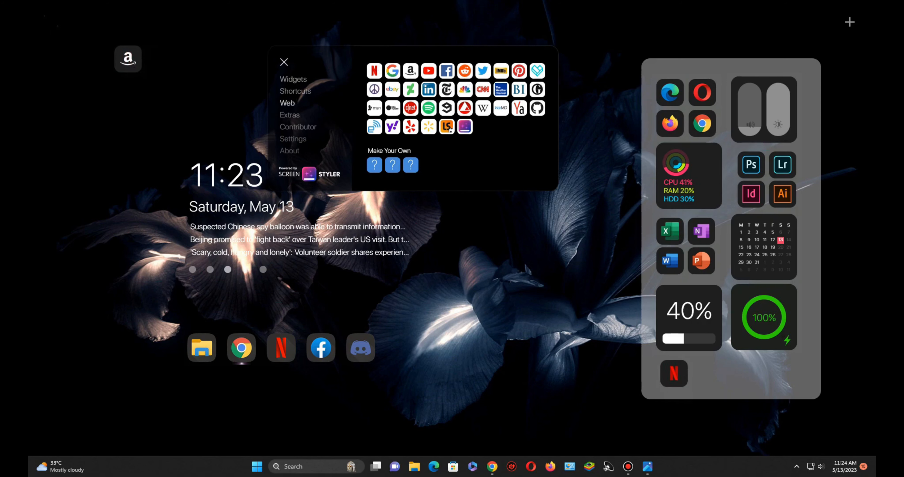
pyautogui.moveTo(128, 59); pyautogui.dragTo(704, 373)
# Step: Complete the panel's bottom row with the Reddit, Twitter and Pinterest web shortcuts, and close the widget gallery
pyautogui.click(460, 74)
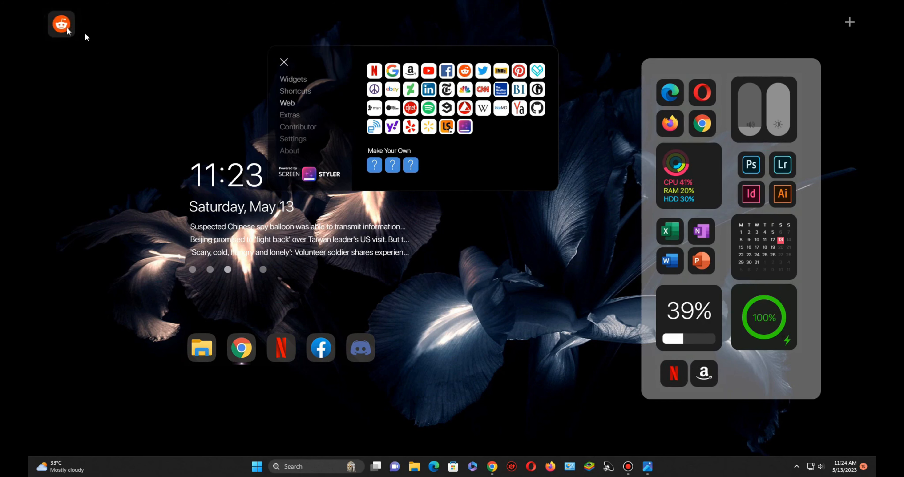
pyautogui.moveTo(60, 24); pyautogui.dragTo(741, 379)
pyautogui.click(482, 72)
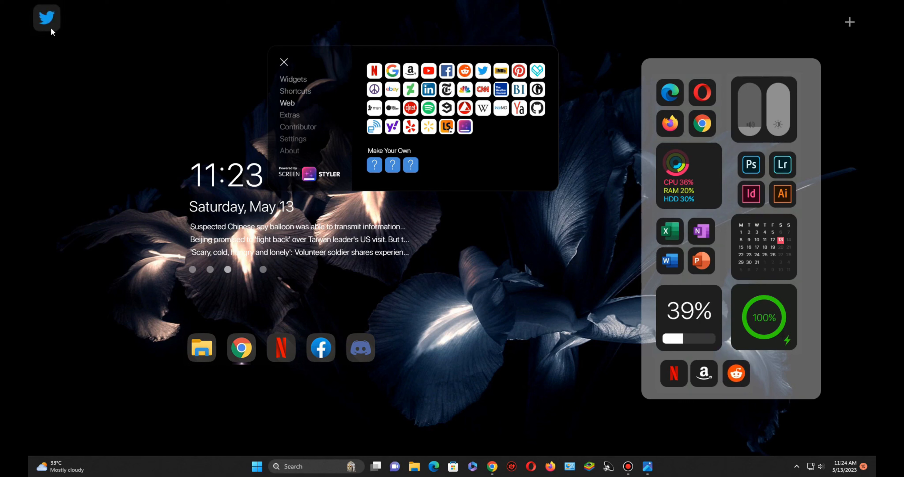
pyautogui.moveTo(47, 19); pyautogui.dragTo(766, 380)
pyautogui.click(518, 71)
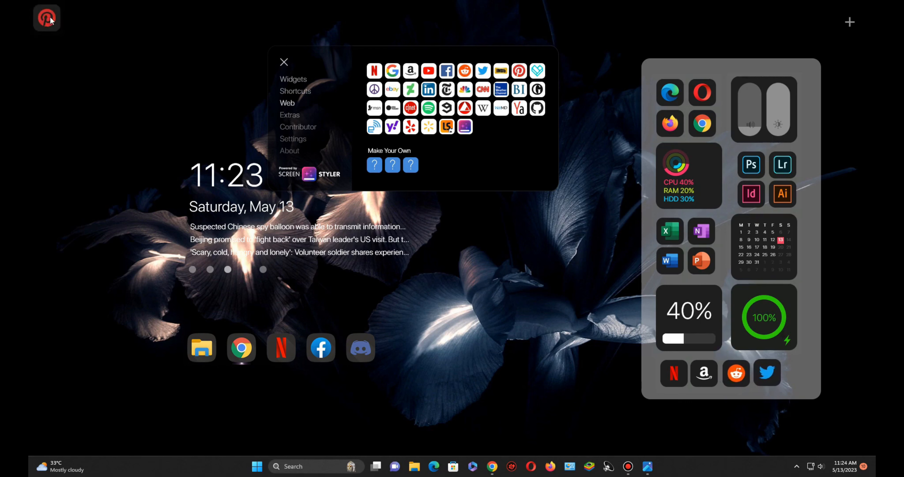
pyautogui.moveTo(47, 17); pyautogui.dragTo(796, 372)
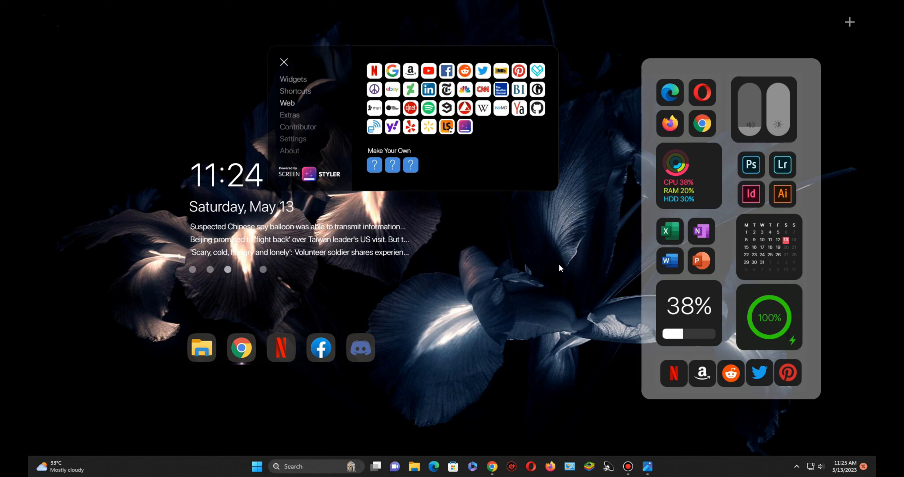
pyautogui.click(283, 62)
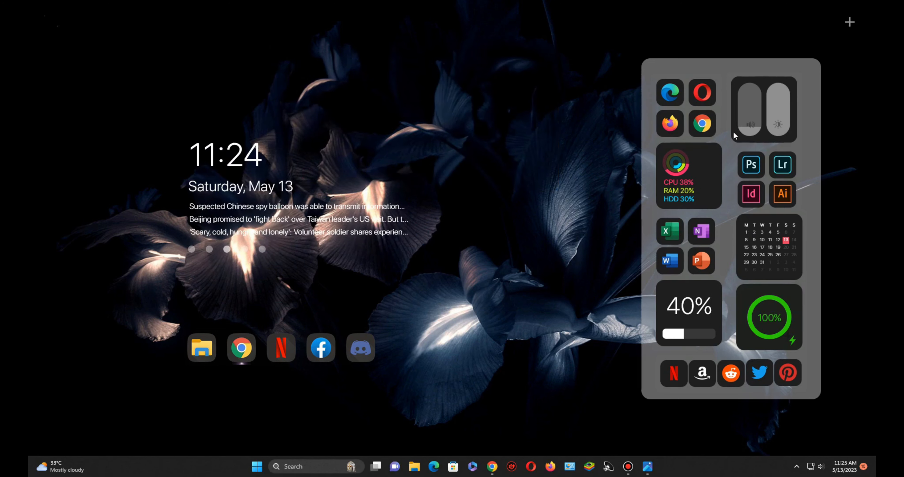
# Step: Lower the background opacity of the large rounded panel behind the widgets to 39
pyautogui.rightClick(711, 65)
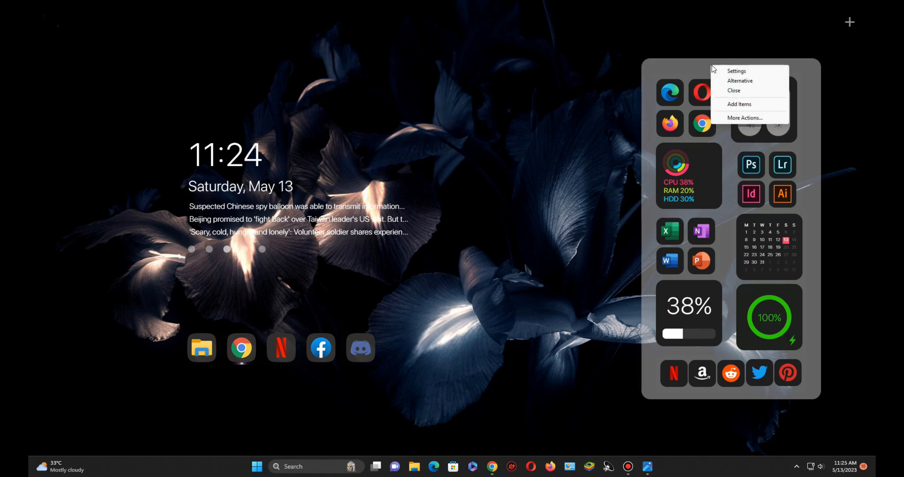
pyautogui.click(728, 71)
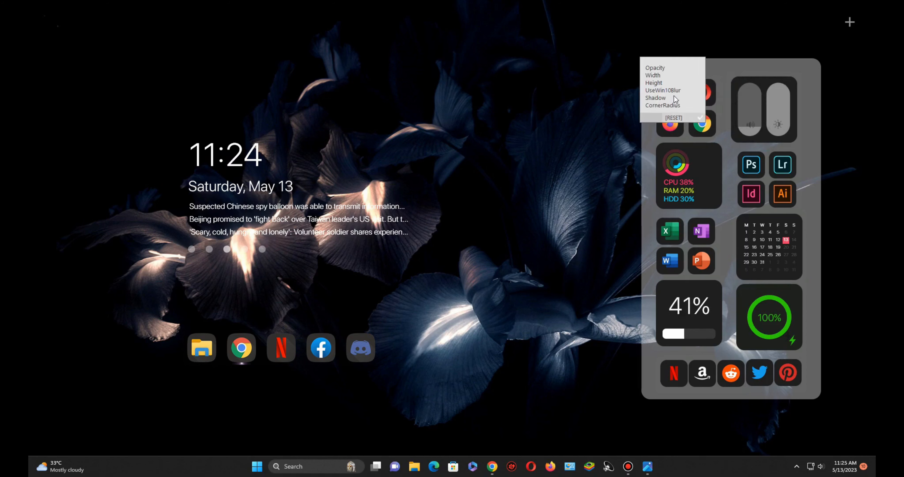
pyautogui.click(658, 69)
pyautogui.moveTo(666, 117); pyautogui.dragTo(653, 114)
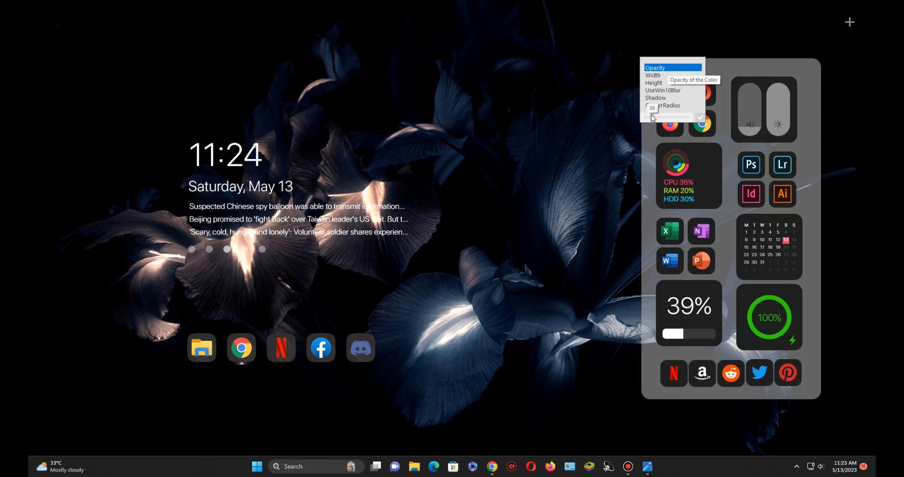
pyautogui.click(700, 117)
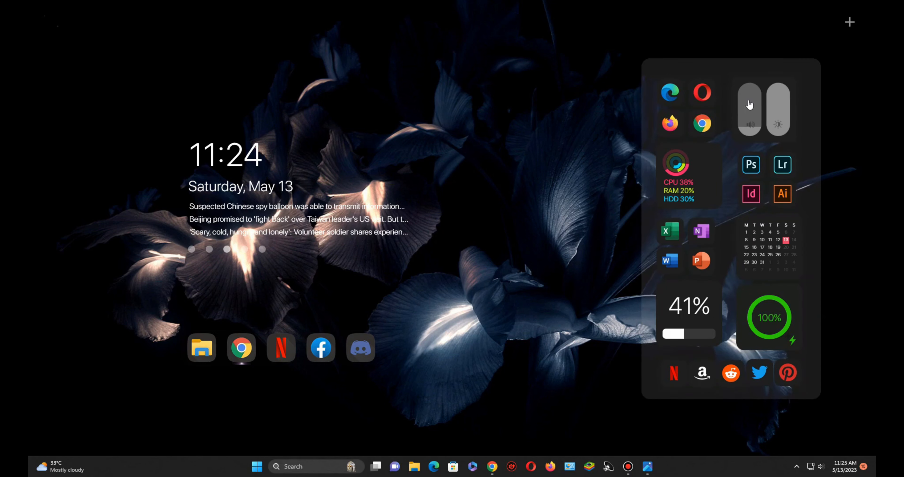
# Step: Set the Big Sur widgets' BG Opacity to 60% and close the gallery window
pyautogui.click(850, 22)
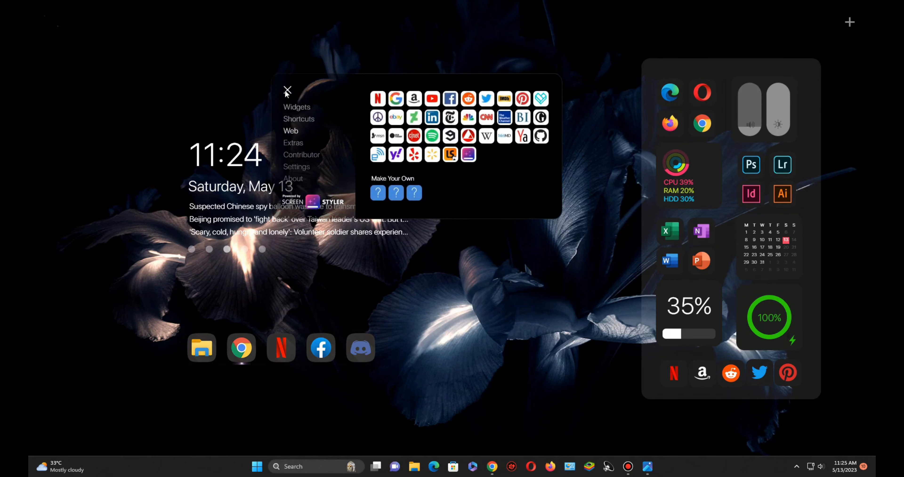
pyautogui.click(309, 137)
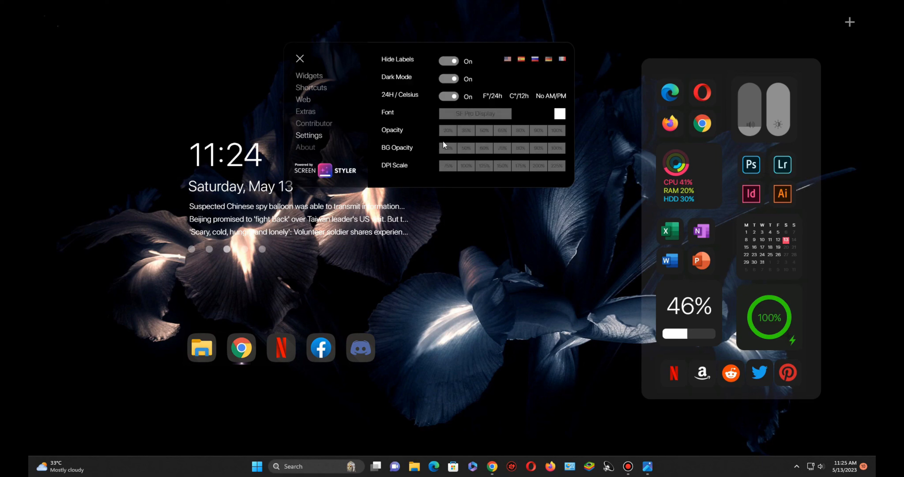
pyautogui.click(523, 148)
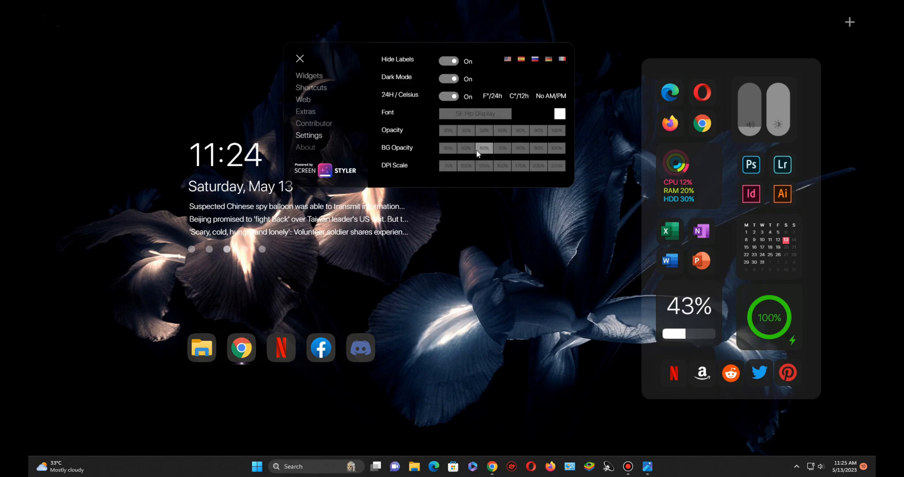
pyautogui.click(484, 148)
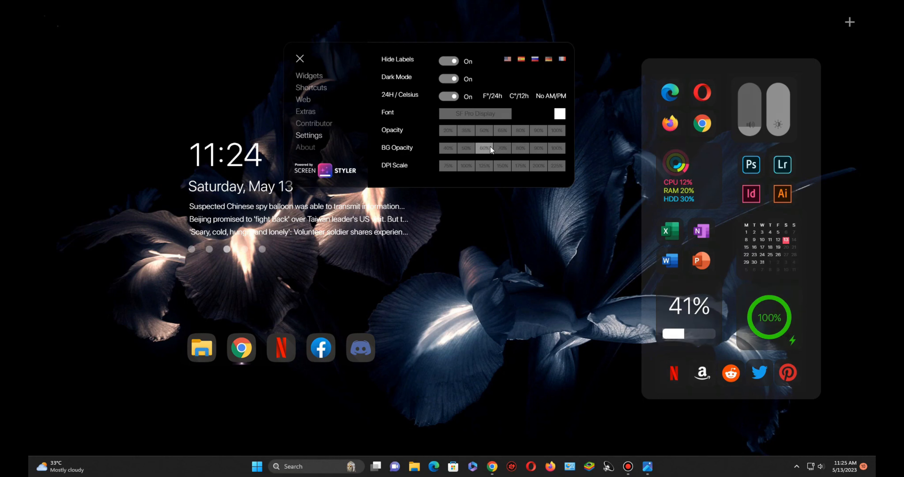
pyautogui.click(300, 59)
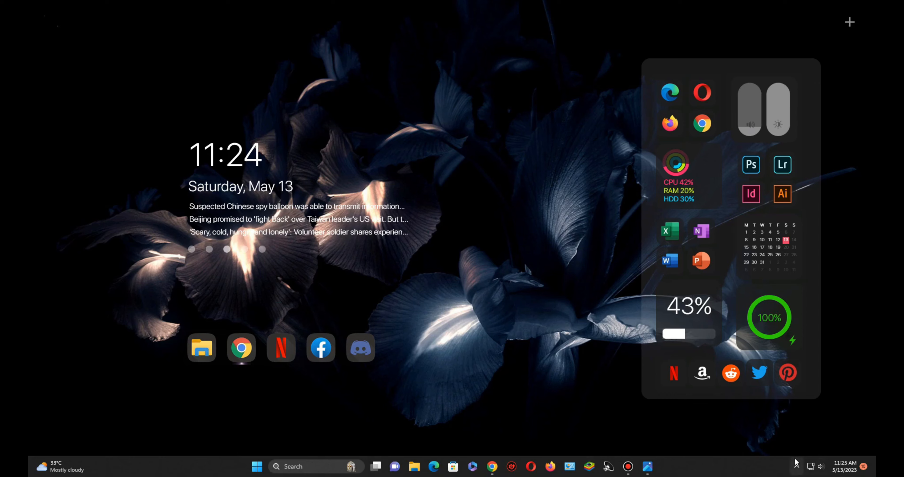
# Step: Open the Rainmeter manager and load the Visualizer.ini skin from the Idelo set
pyautogui.click(796, 466)
pyautogui.click(760, 439)
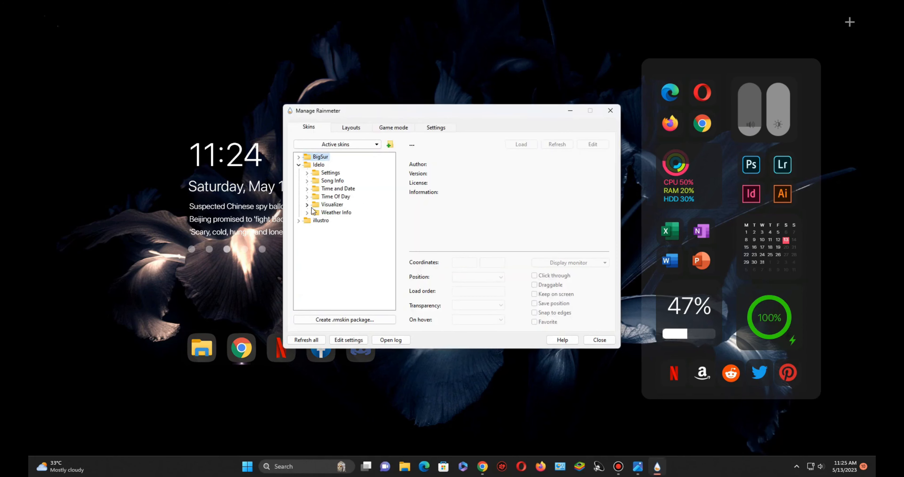
pyautogui.click(308, 205)
pyautogui.click(344, 212)
pyautogui.click(521, 144)
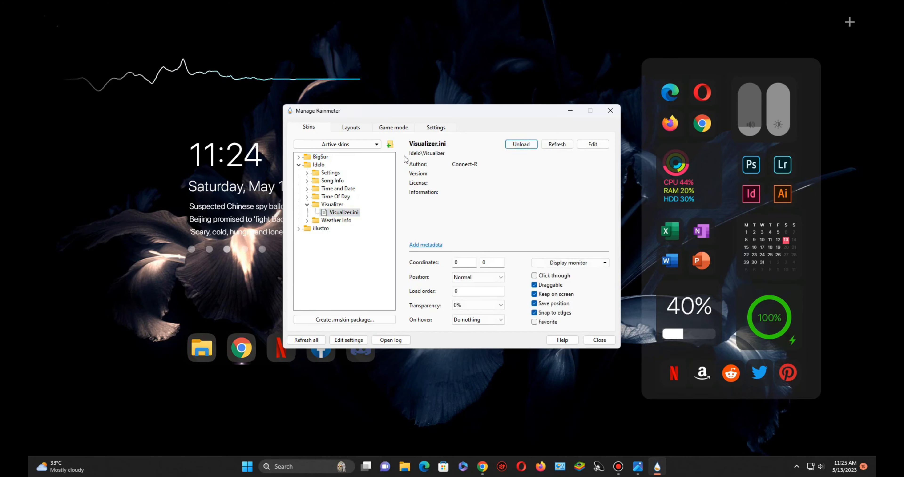
# Step: Load Idelo's Settings.ini skin and move its settings panel away from the screen corner, over the Rainmeter manager
pyautogui.click(307, 172)
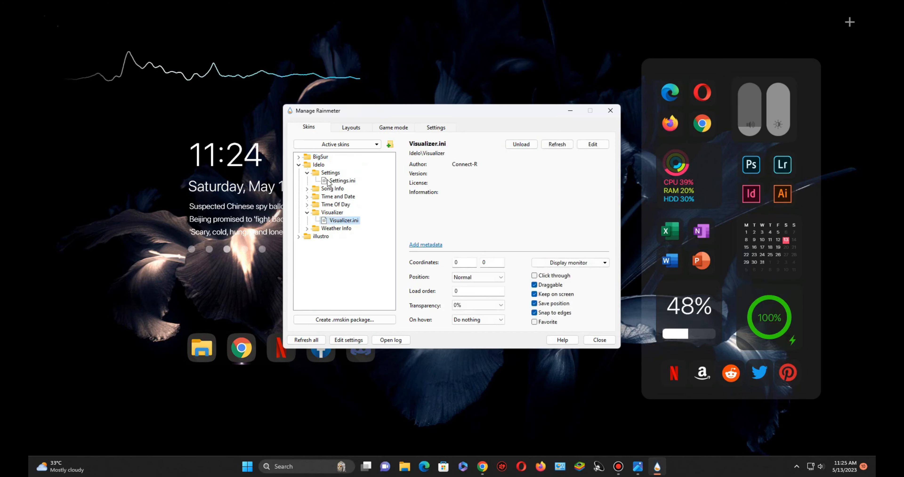
pyautogui.click(343, 181)
pyautogui.click(521, 144)
pyautogui.moveTo(135, 21); pyautogui.dragTo(423, 36)
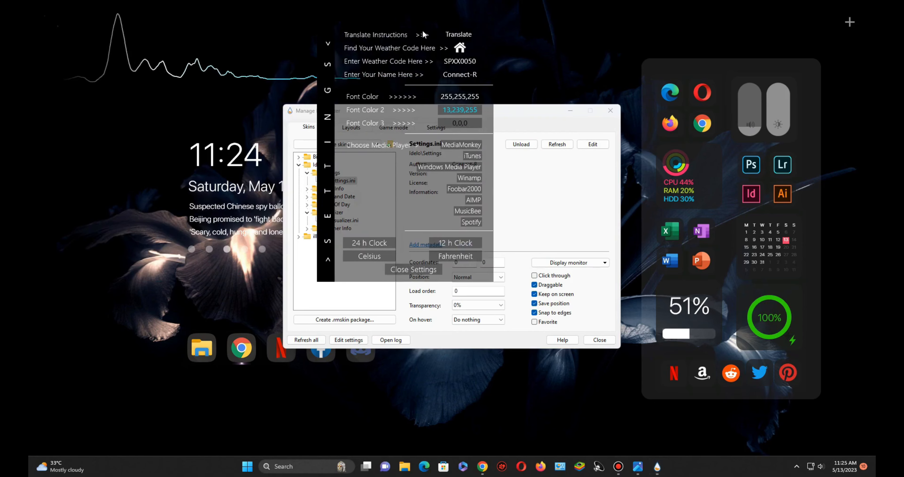
# Step: Set Idelo's first Font Color to RGB 13,139,255, and close the settings panel and any open color picker
pyautogui.click(460, 96)
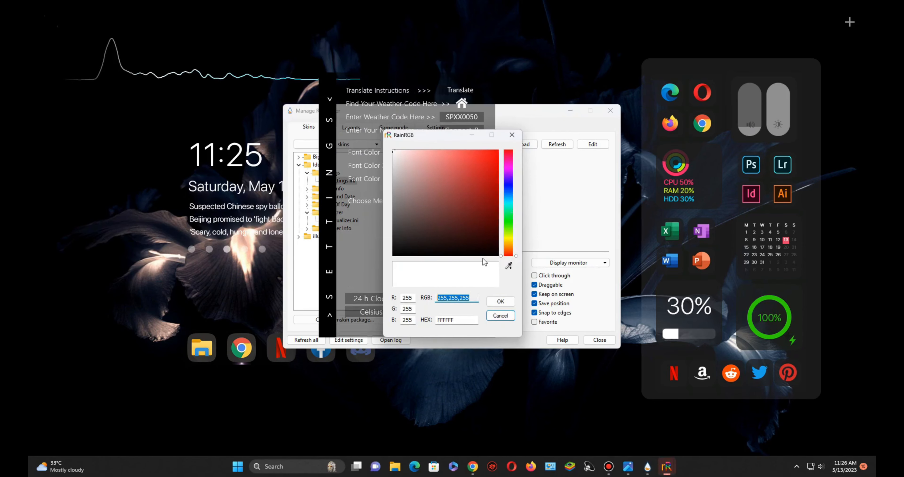
pyautogui.moveTo(413, 298); pyautogui.dragTo(356, 300)
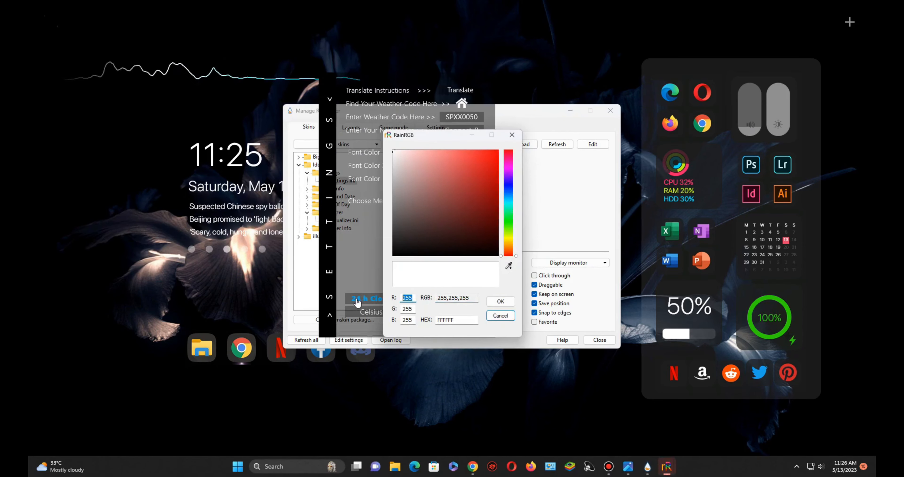
pyautogui.write('13')
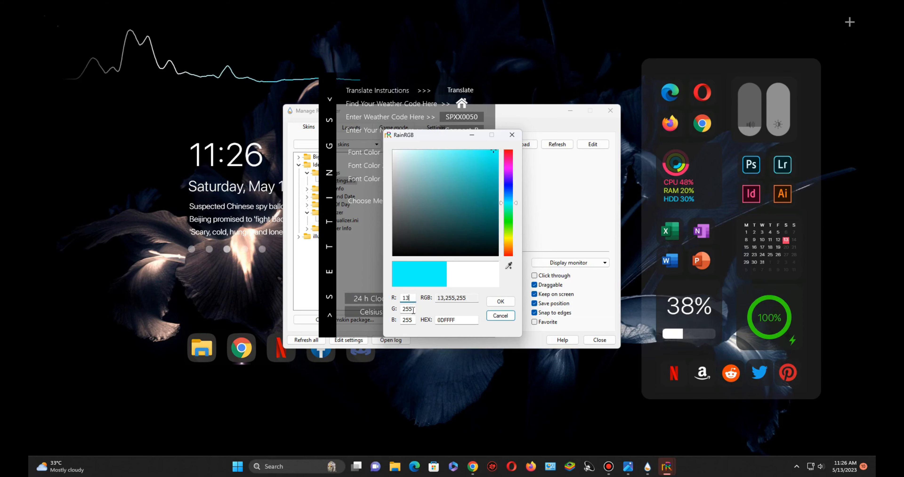
pyautogui.moveTo(415, 307); pyautogui.dragTo(361, 312)
pyautogui.write('139')
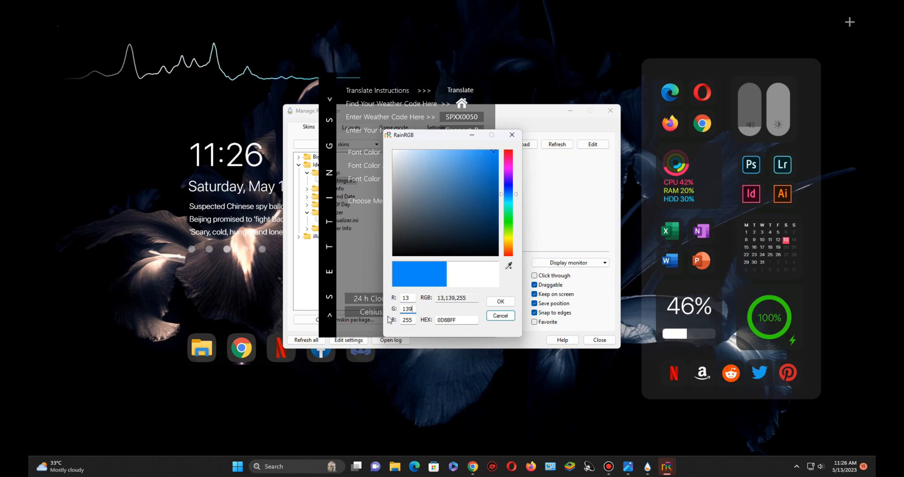
pyautogui.moveTo(414, 320); pyautogui.dragTo(403, 321)
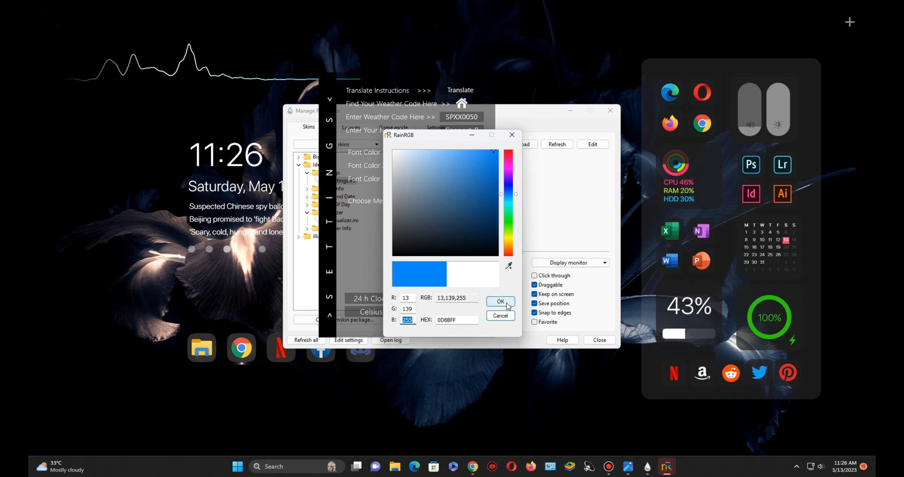
pyautogui.click(501, 302)
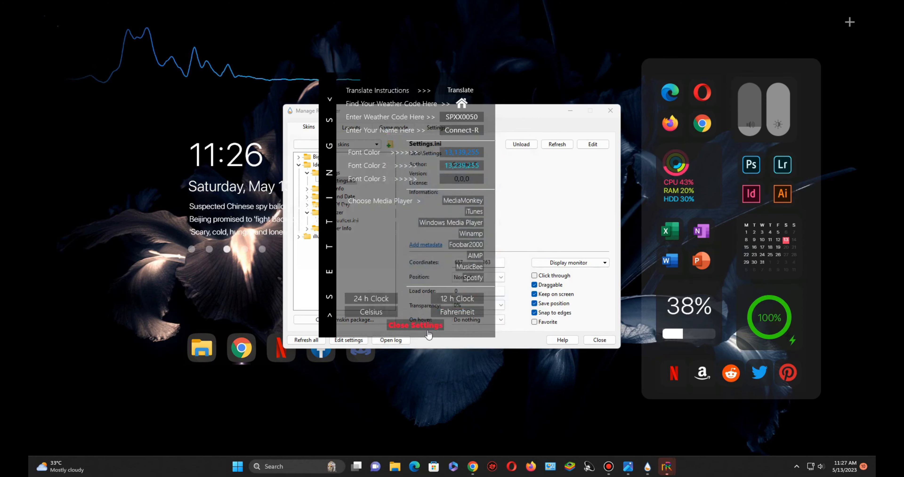
pyautogui.click(415, 325)
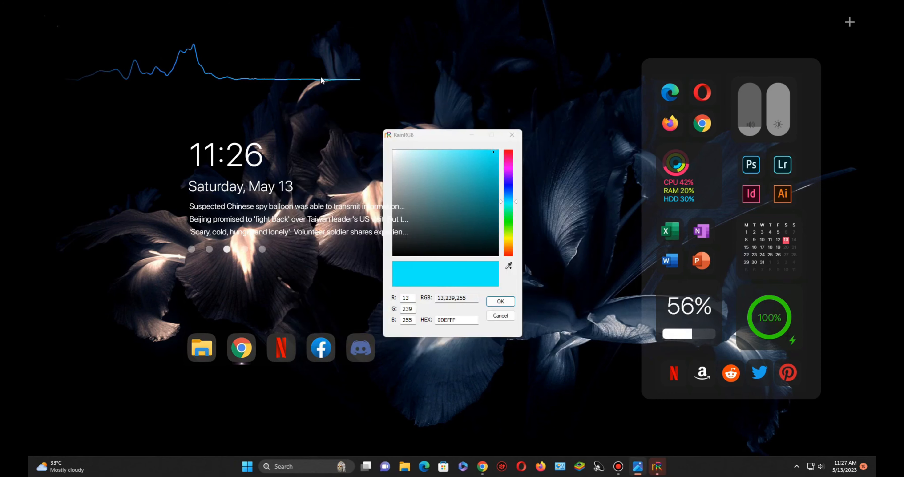
pyautogui.click(511, 134)
# Step: Set Sensitivity to 42 in the Visualizer skin file, save and refresh it, and place the visualizer between the news headlines and the dock
pyautogui.rightClick(313, 73)
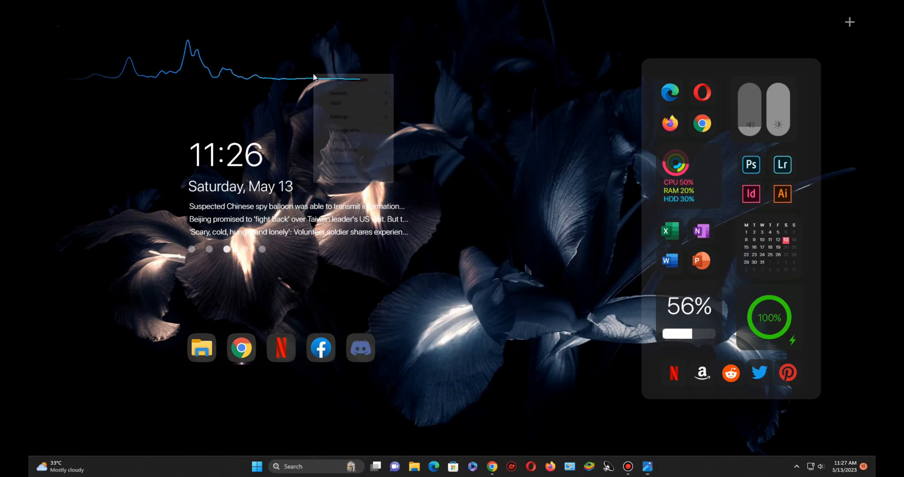
pyautogui.click(344, 141)
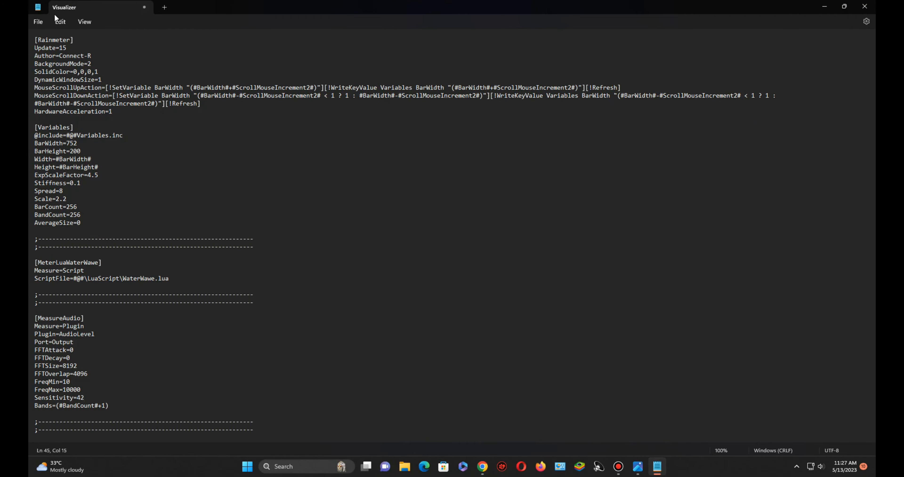
pyautogui.click(38, 22)
pyautogui.click(51, 81)
pyautogui.click(864, 6)
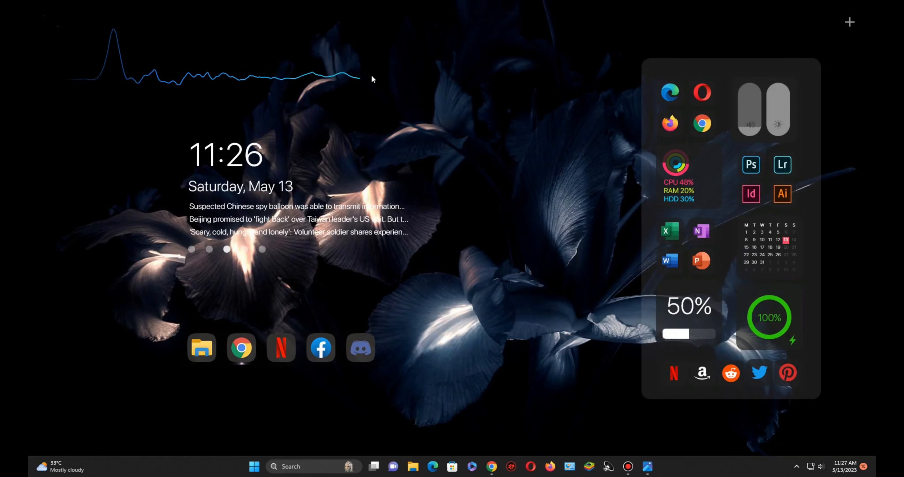
pyautogui.rightClick(280, 74)
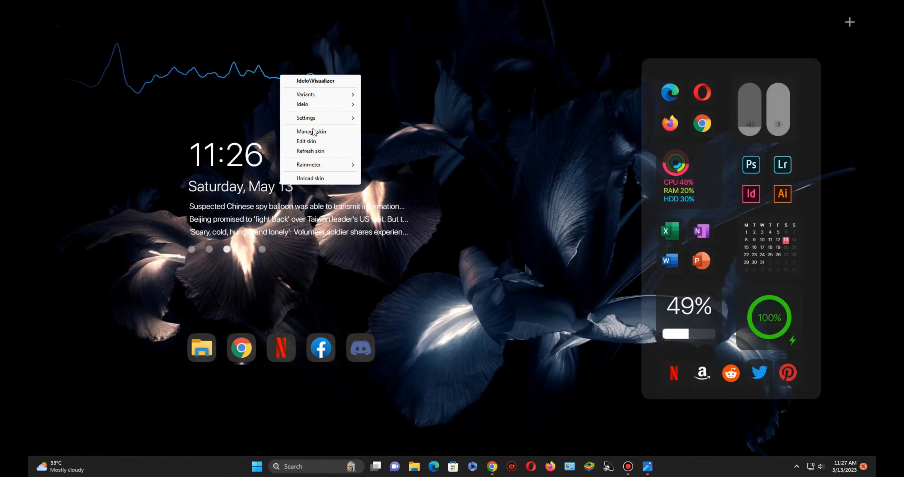
pyautogui.click(312, 151)
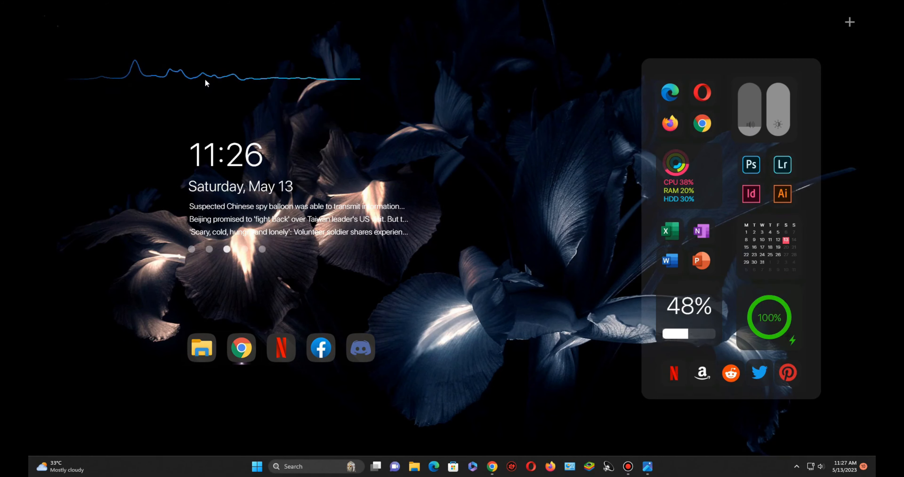
pyautogui.moveTo(206, 81); pyautogui.dragTo(258, 303)
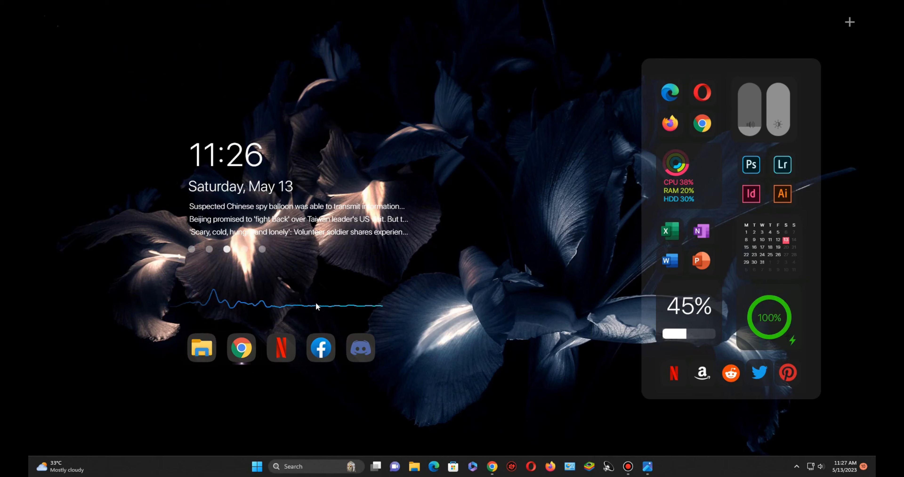
# Step: Change the Sensitivity value under MeasureAudio in the Visualizer skin file again, save and close the file, and refresh the skin
pyautogui.rightClick(244, 304)
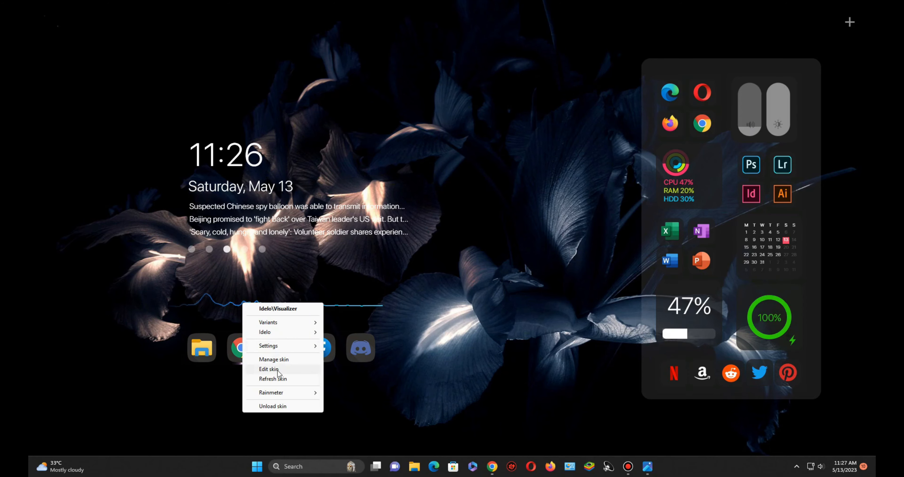
pyautogui.click(268, 369)
pyautogui.scroll(-5, 246, 353)
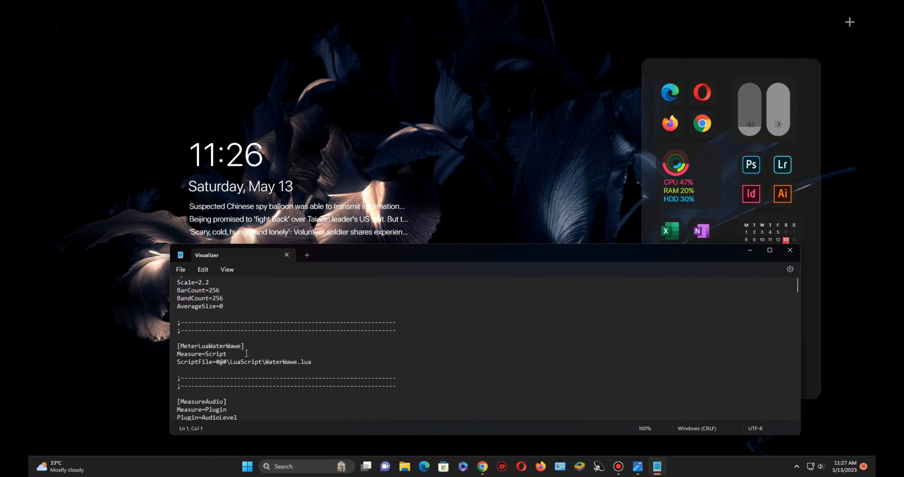
pyautogui.scroll(1, 217, 303)
pyautogui.scroll(1, 219, 332)
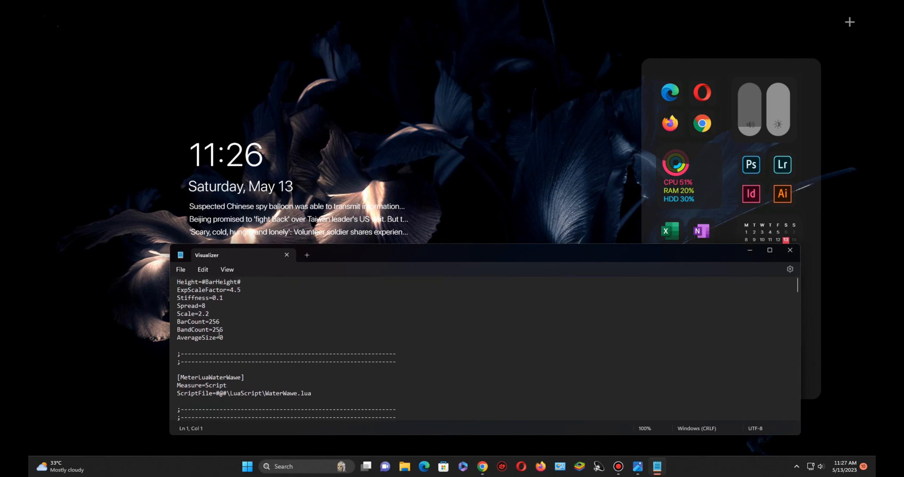
pyautogui.scroll(-3, 218, 332)
pyautogui.scroll(-2, 219, 332)
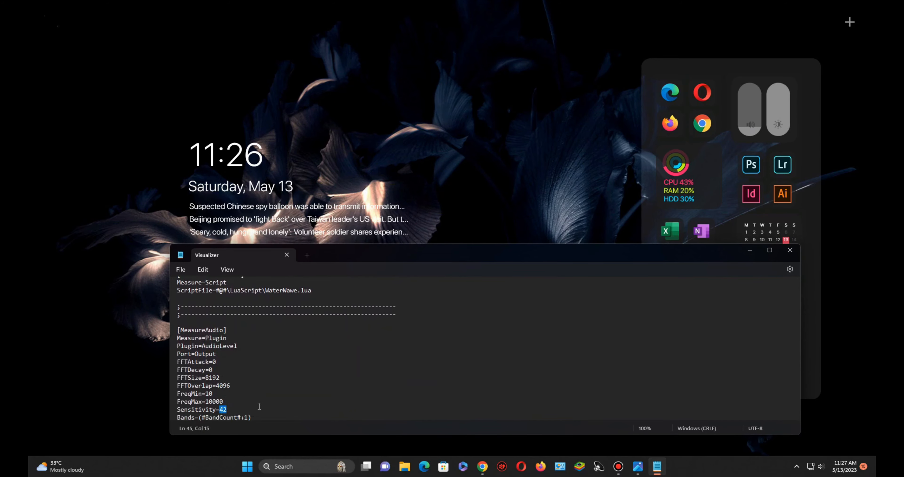
pyautogui.click(180, 269)
pyautogui.click(188, 327)
pyautogui.click(790, 249)
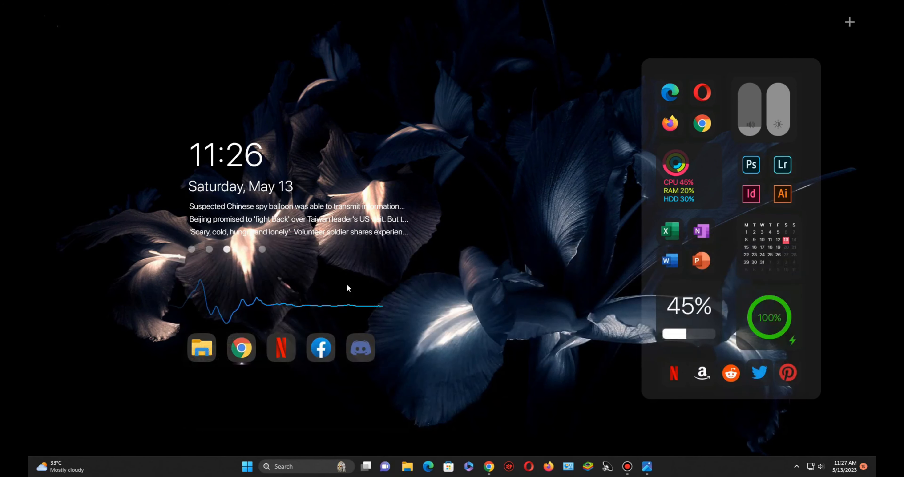
pyautogui.rightClick(296, 301)
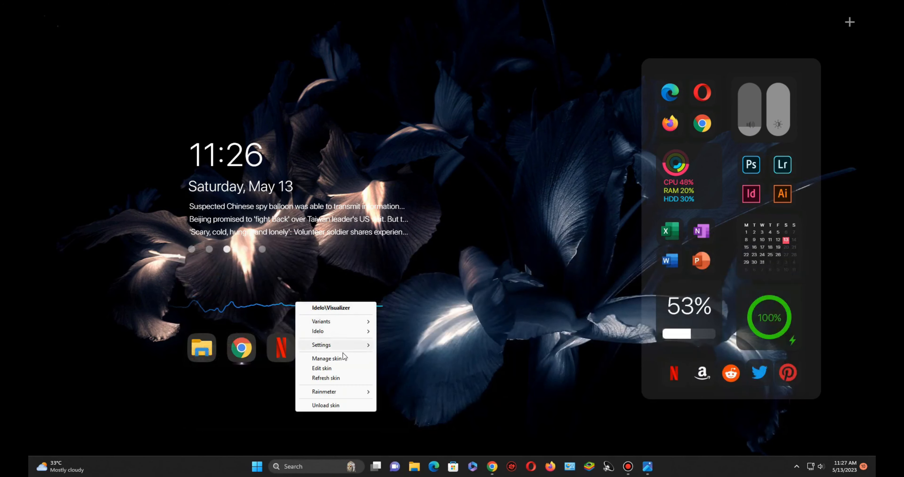
pyautogui.click(336, 377)
# Step: Nudge the visualizer slightly upward and align the clock and news block with the dock's edge
pyautogui.moveTo(355, 302); pyautogui.dragTo(359, 298)
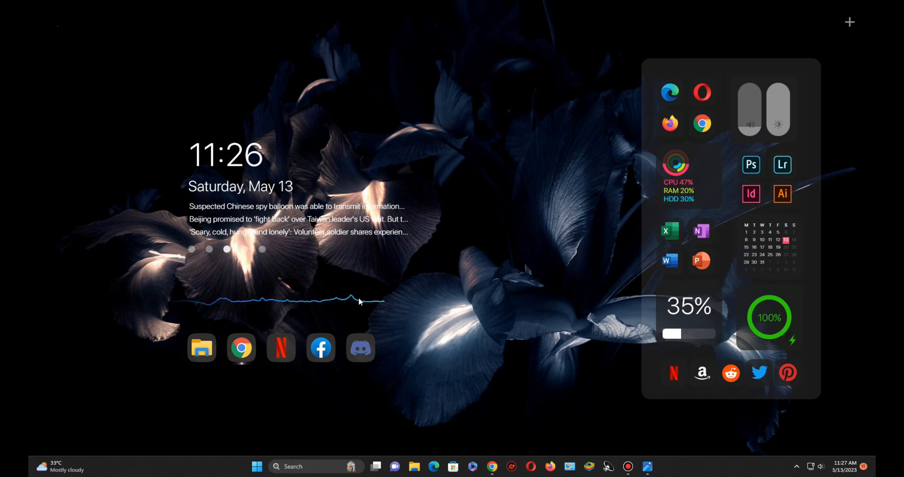
pyautogui.moveTo(302, 218); pyautogui.dragTo(300, 219)
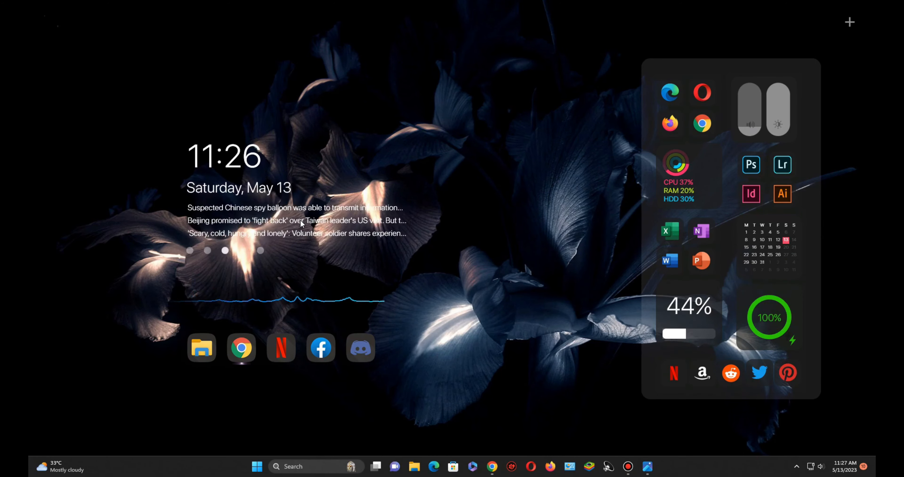
# Step: Set the Windows taskbar to hide automatically, and move the Big Sur plus button to above the widget panel's center
pyautogui.rightClick(226, 462)
pyautogui.click(239, 445)
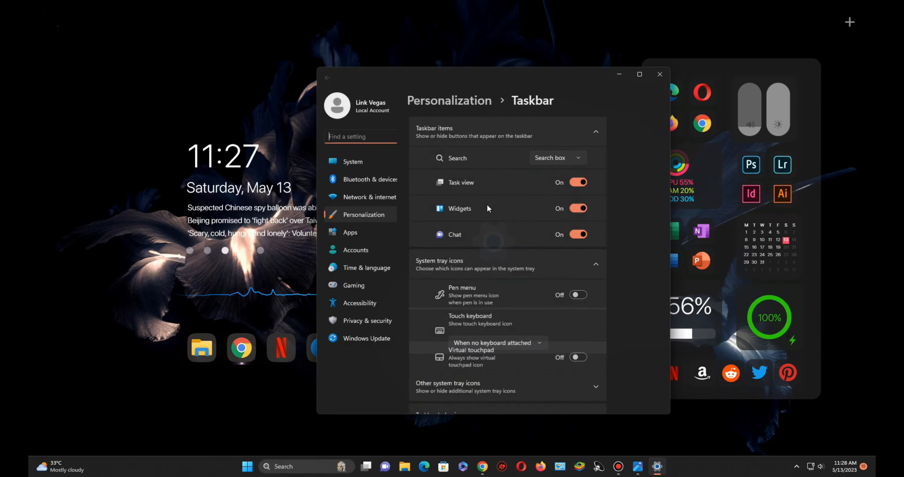
pyautogui.scroll(-2, 487, 204)
pyautogui.click(512, 341)
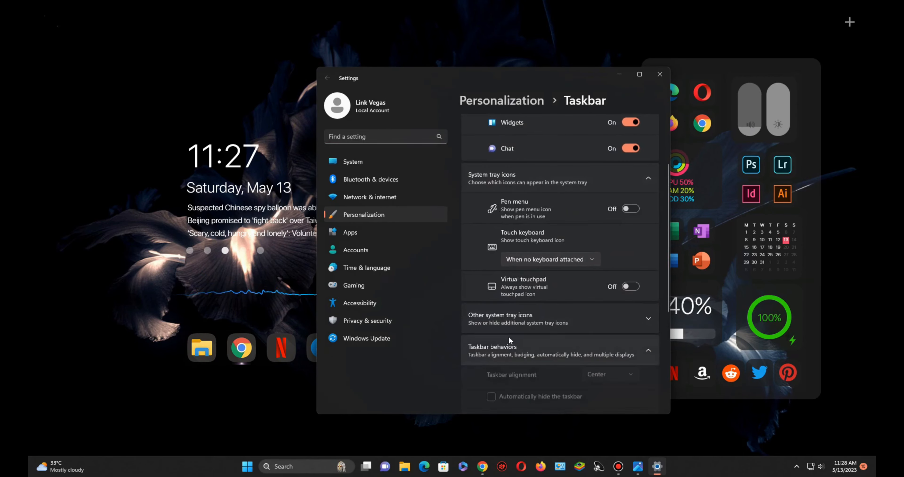
pyautogui.click(491, 398)
pyautogui.click(660, 77)
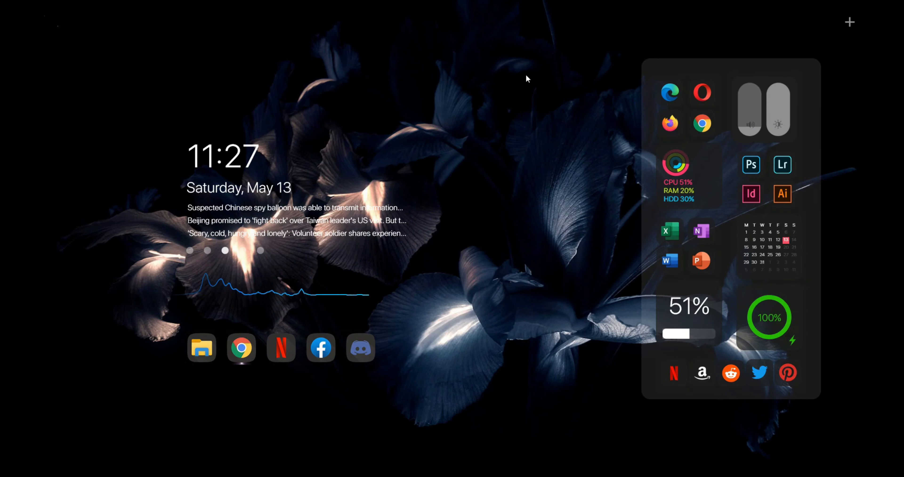
pyautogui.moveTo(848, 25); pyautogui.dragTo(731, 29)
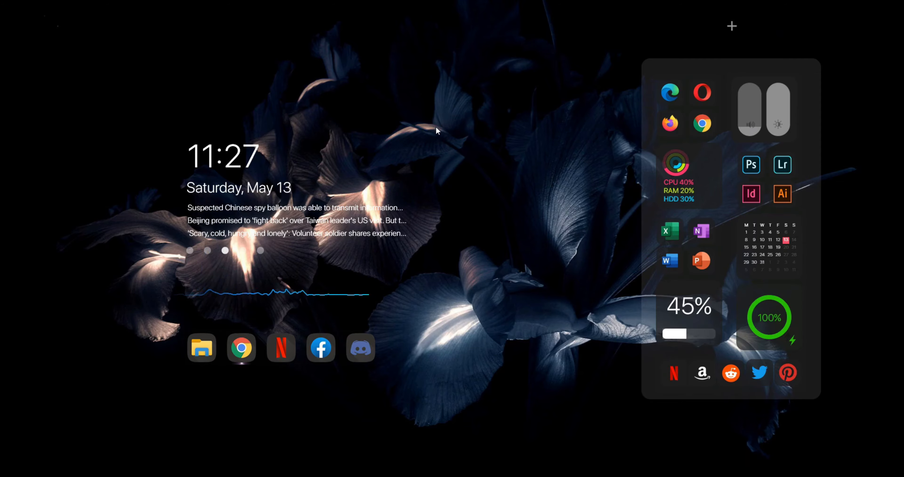